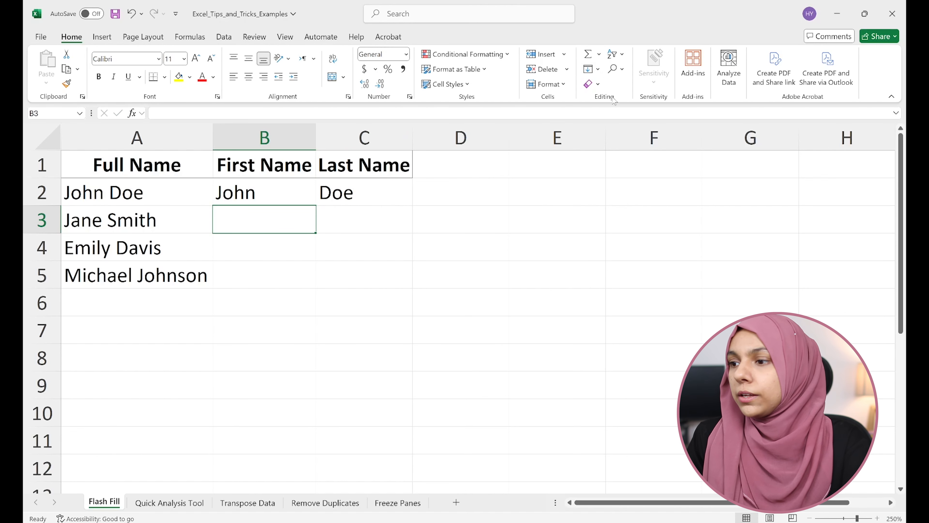
# Step: Use Flash Fill to complete the First Name column from B3 and the Last Name column from C3
pyautogui.click(597, 69)
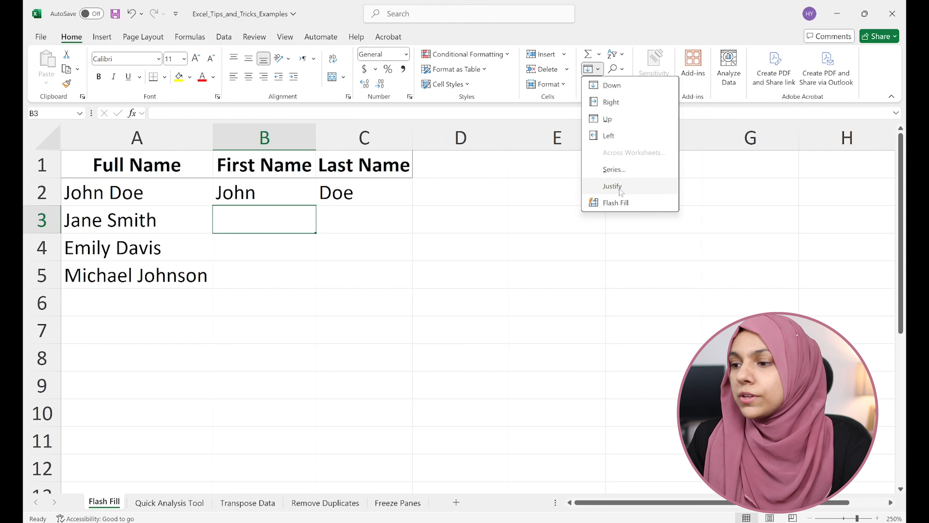
pyautogui.click(615, 202)
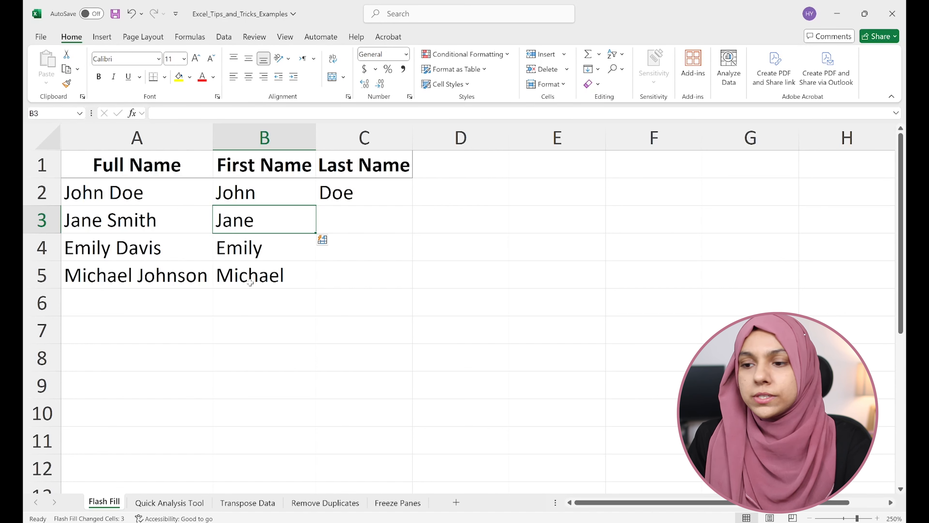
pyautogui.click(352, 214)
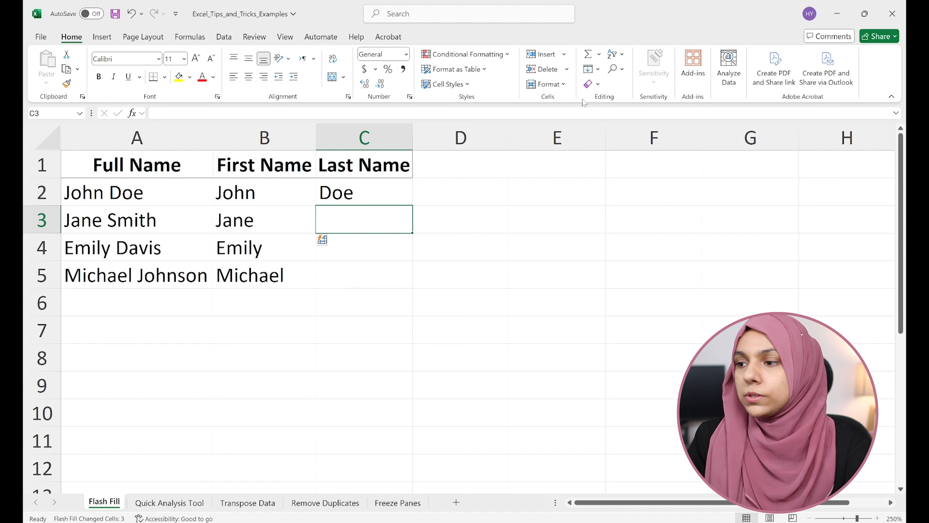
pyautogui.click(593, 68)
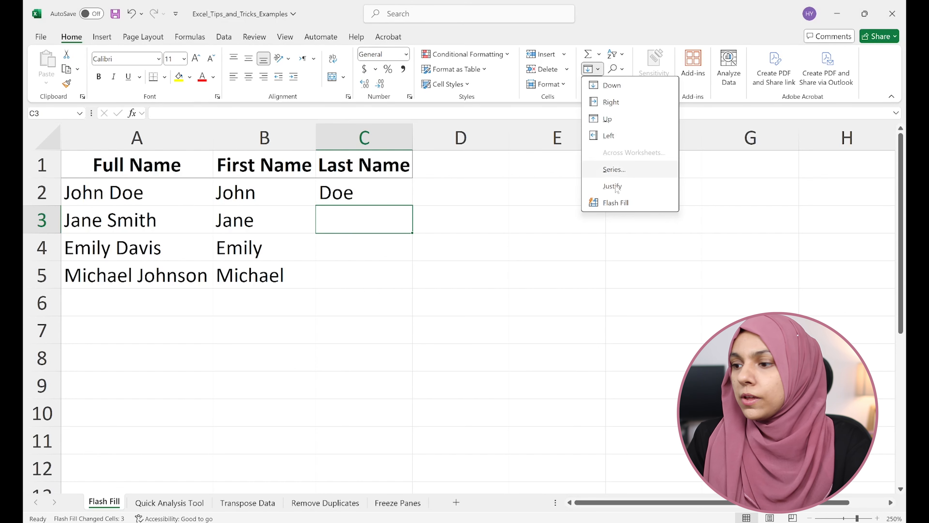
pyautogui.click(617, 203)
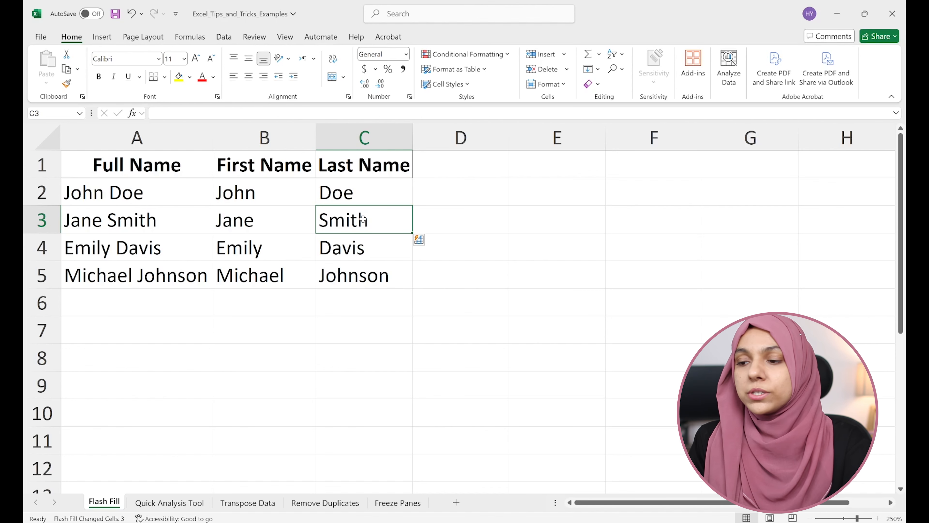
pyautogui.moveTo(268, 197); pyautogui.dragTo(362, 190)
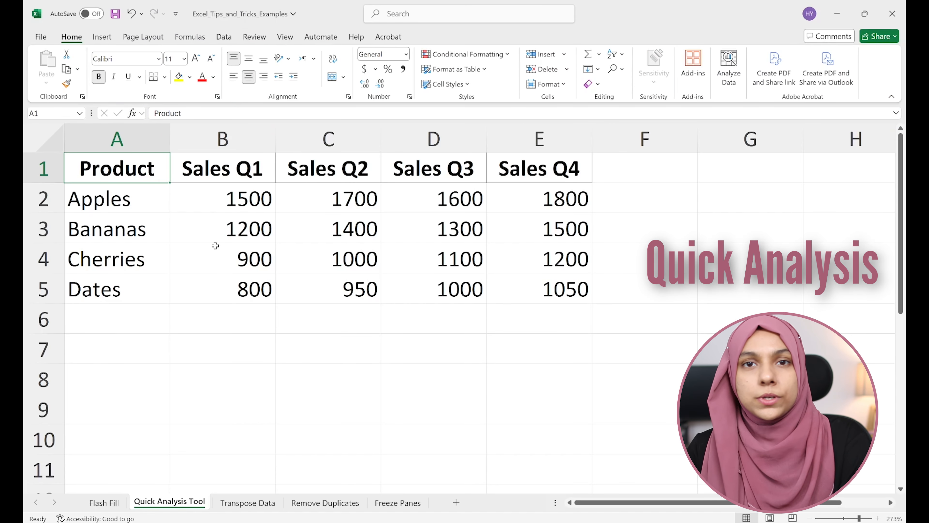
# Step: Select the sales table A1:E5 and look through its Quick Analysis options for charts, totals, tables and sparklines
pyautogui.click(298, 233)
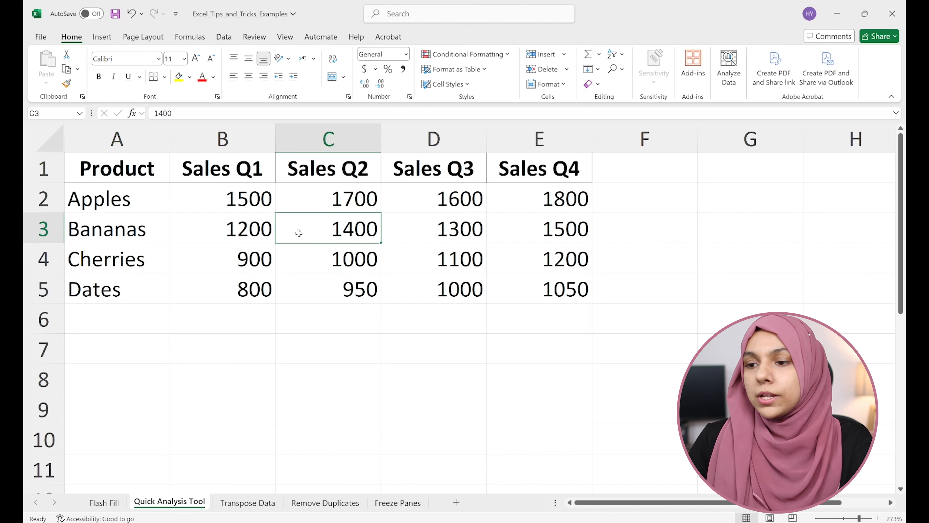
pyautogui.moveTo(134, 172); pyautogui.dragTo(535, 291)
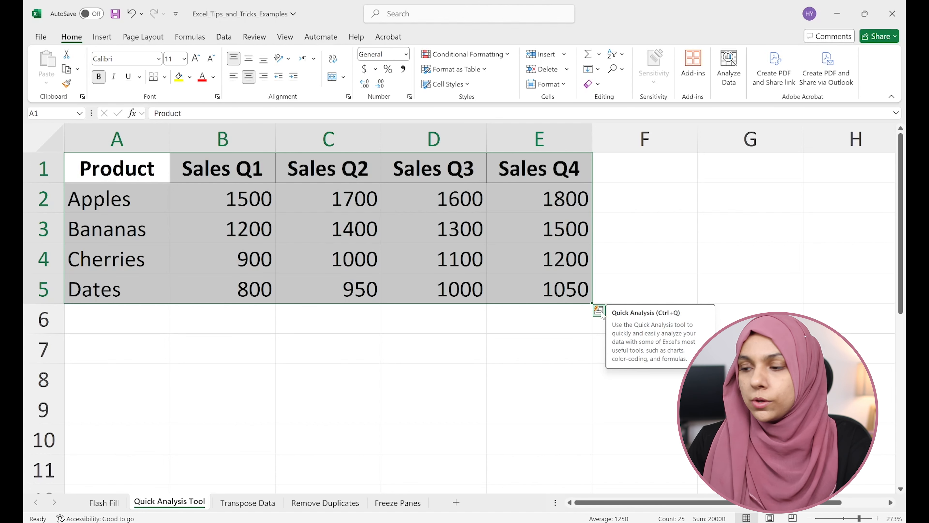
pyautogui.click(599, 312)
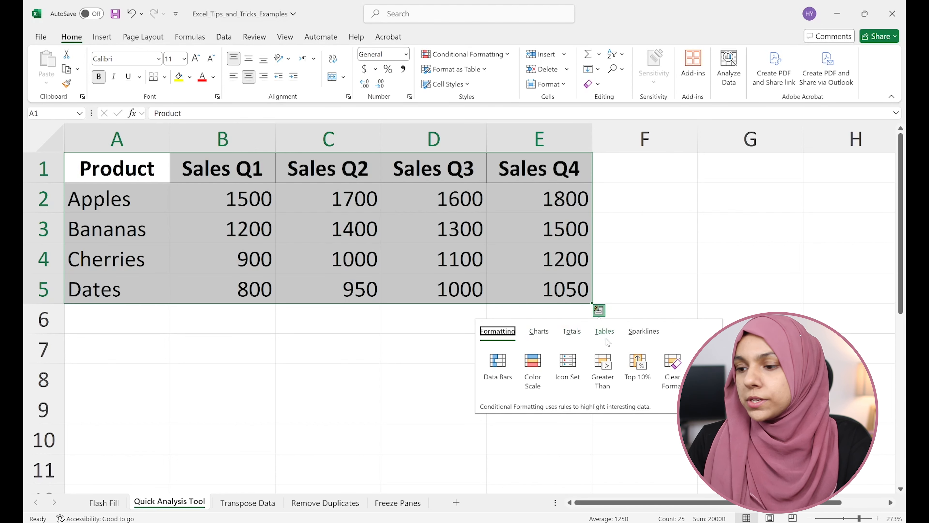
pyautogui.click(538, 336)
pyautogui.click(574, 335)
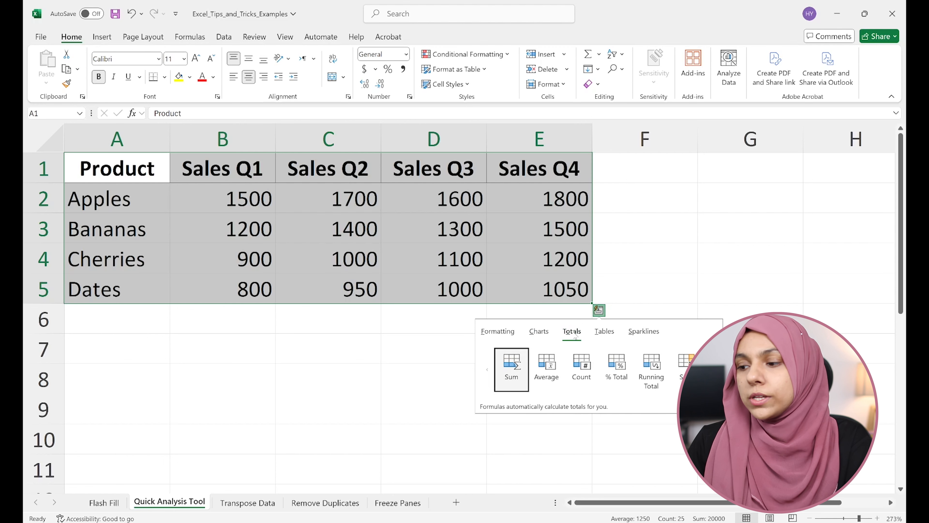
pyautogui.click(615, 333)
pyautogui.click(639, 332)
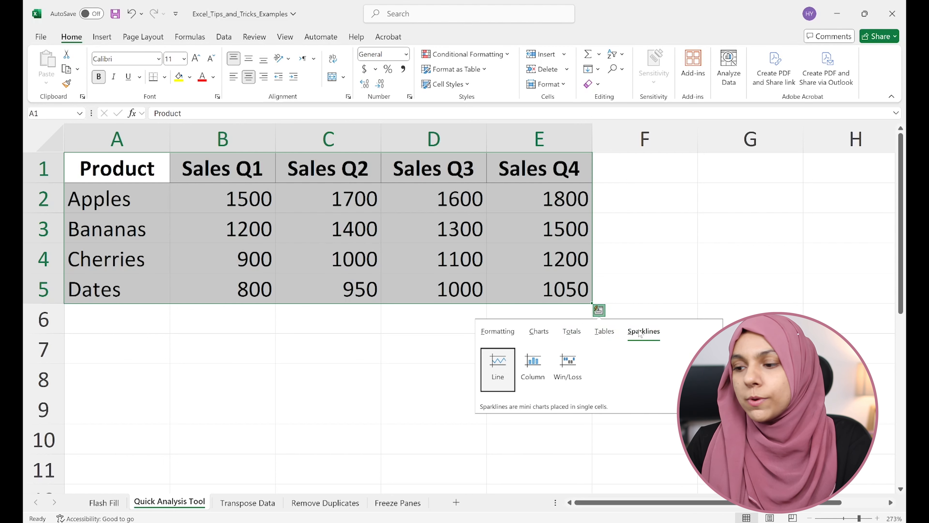
# Step: Try Color Scale formatting from Quick Analysis on the sales table and undo it
pyautogui.click(499, 331)
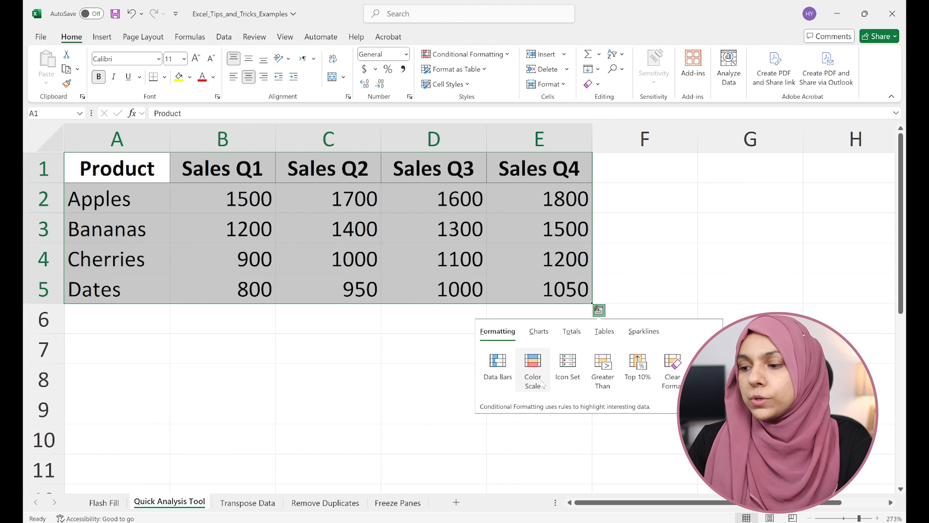
pyautogui.click(541, 382)
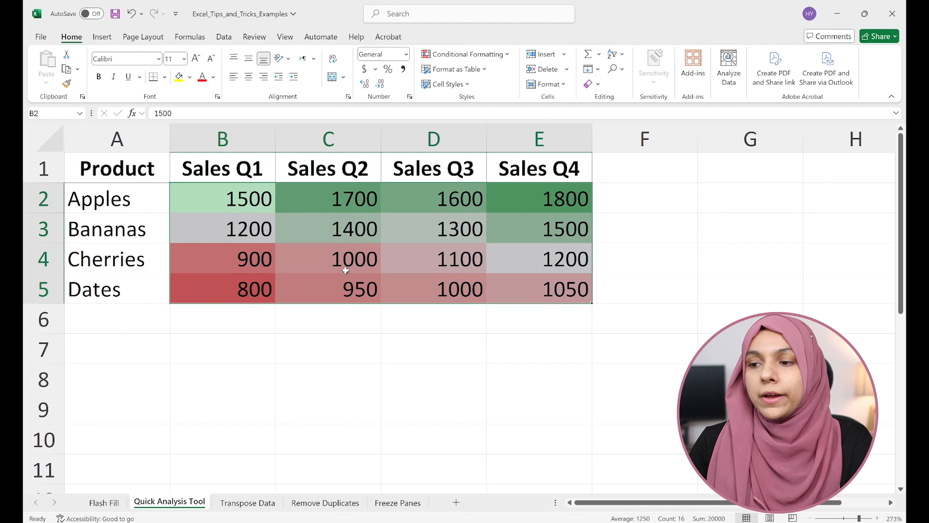
pyautogui.hotkey('ctrl', 'z')
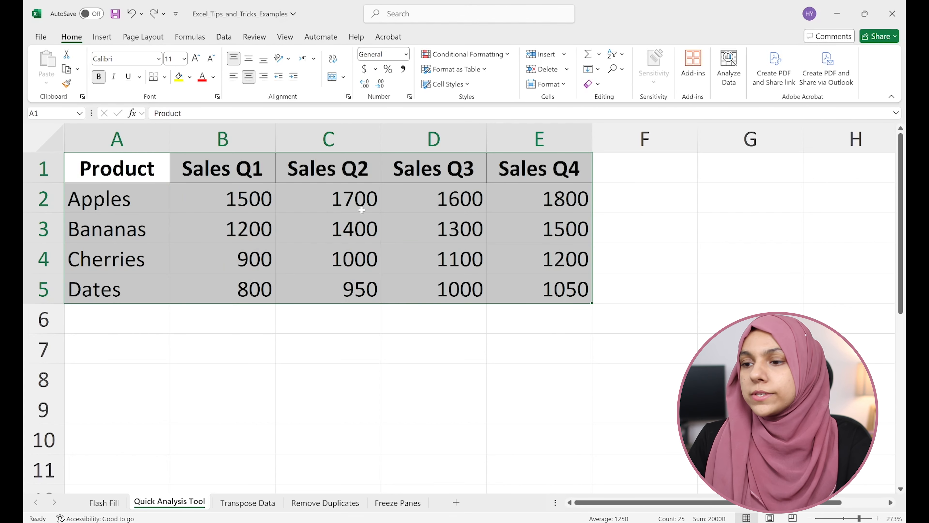
# Step: Try Icon Set formatting from Quick Analysis on the sales table A1:E5 and undo it
pyautogui.moveTo(161, 181); pyautogui.dragTo(488, 287)
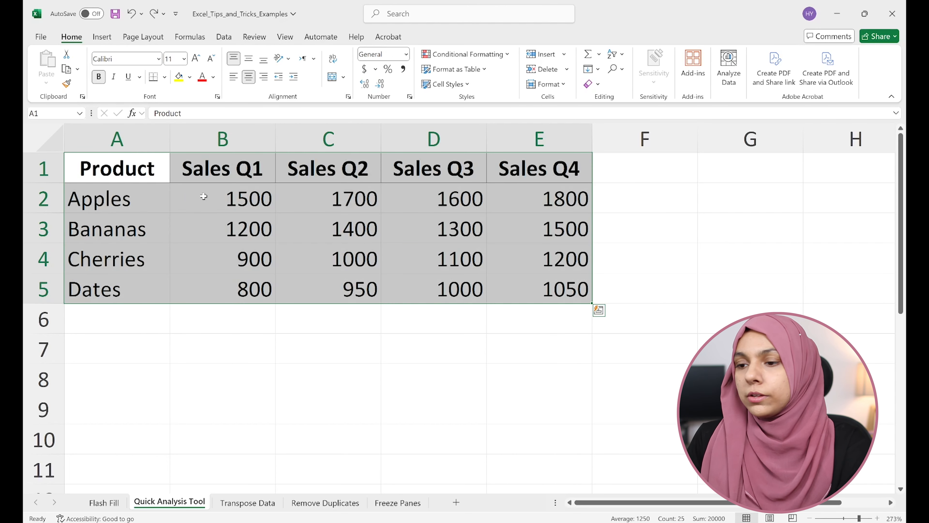
pyautogui.click(598, 311)
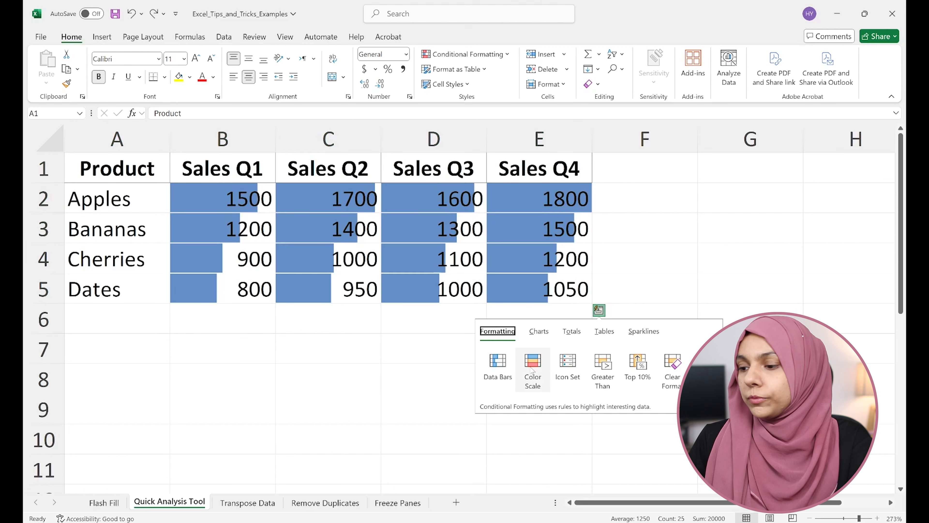
pyautogui.click(569, 380)
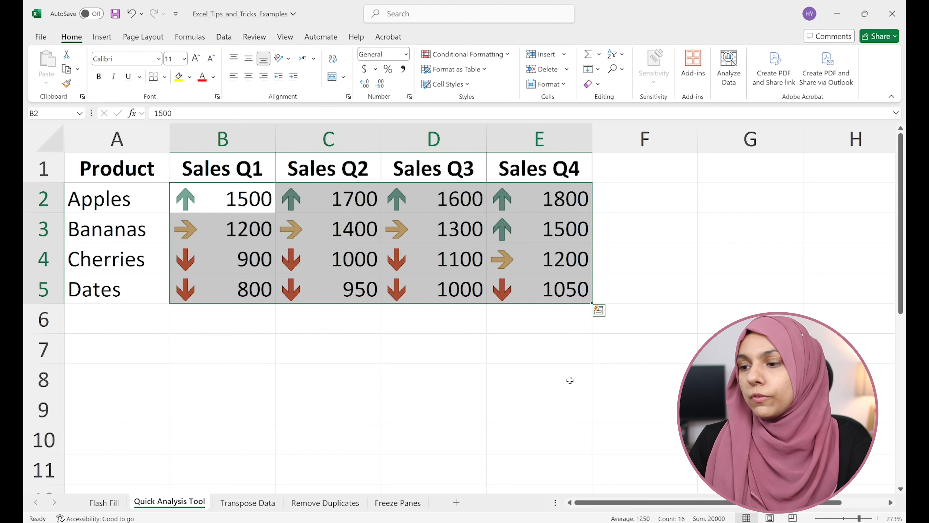
pyautogui.hotkey('ctrl', 'z')
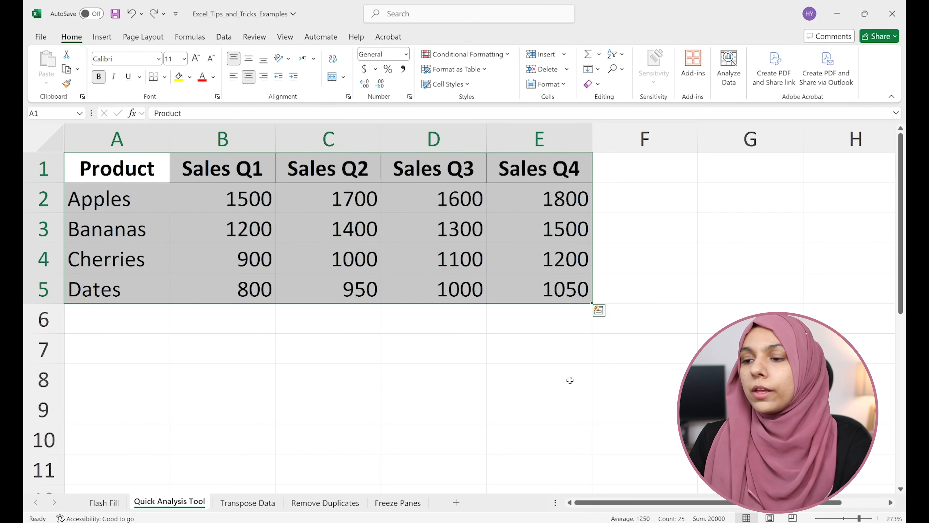
# Step: Insert the first Clustered Column chart suggested by Quick Analysis for the sales table A1:E5
pyautogui.click(600, 310)
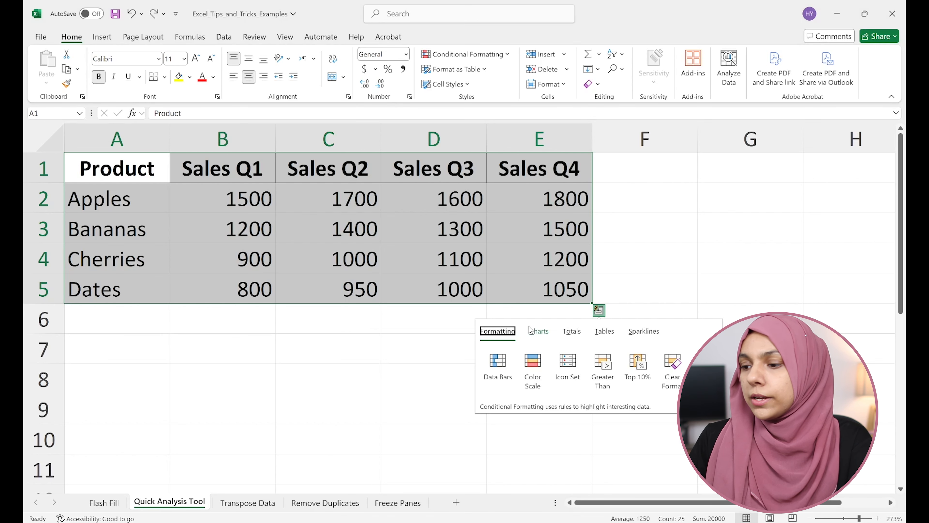
pyautogui.click(536, 330)
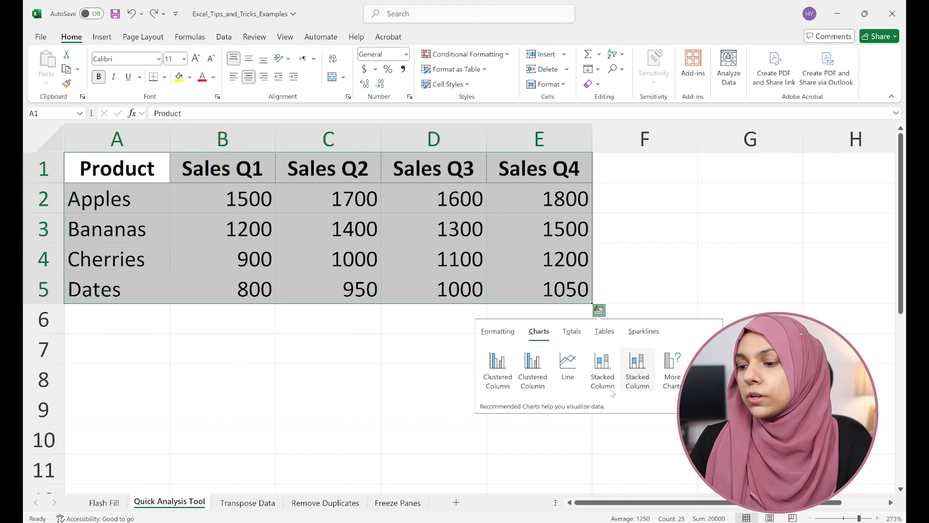
pyautogui.click(501, 384)
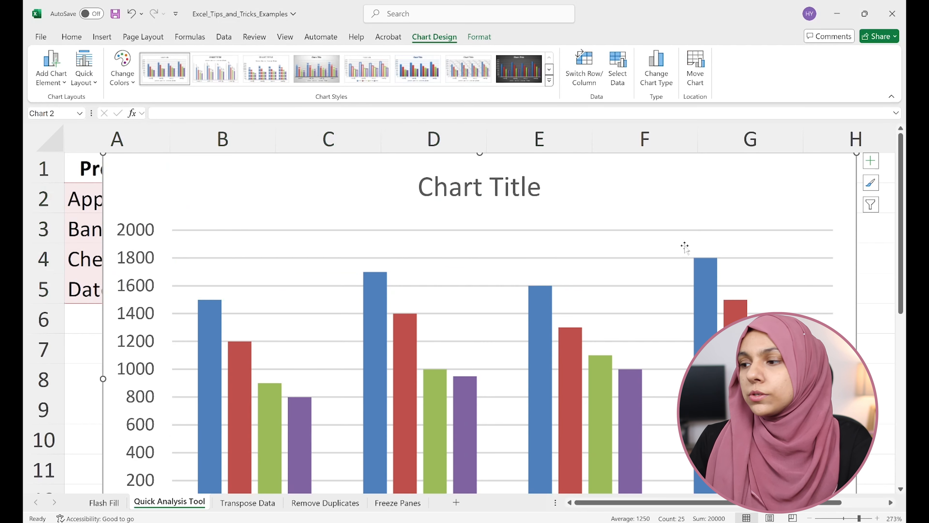
# Step: Shrink the clustered column chart and move it beside the sales table, over columns F to J
pyautogui.keyDown('ctrl'); pyautogui.scroll(-3, 710, 301); pyautogui.keyUp('ctrl')
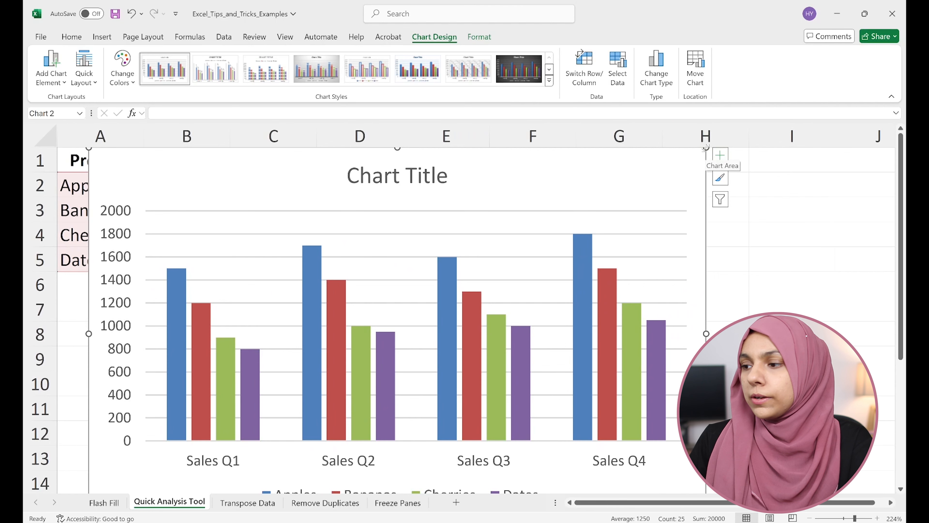
pyautogui.moveTo(706, 148); pyautogui.dragTo(518, 245)
pyautogui.moveTo(446, 265); pyautogui.dragTo(782, 226)
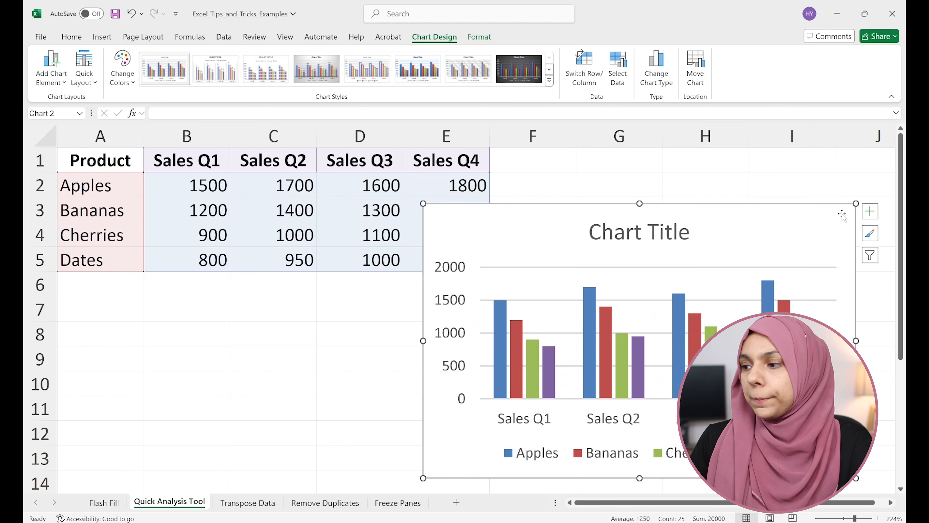
pyautogui.moveTo(856, 203); pyautogui.dragTo(811, 266)
pyautogui.moveTo(759, 279); pyautogui.dragTo(827, 189)
pyautogui.scroll(1, 445, 321)
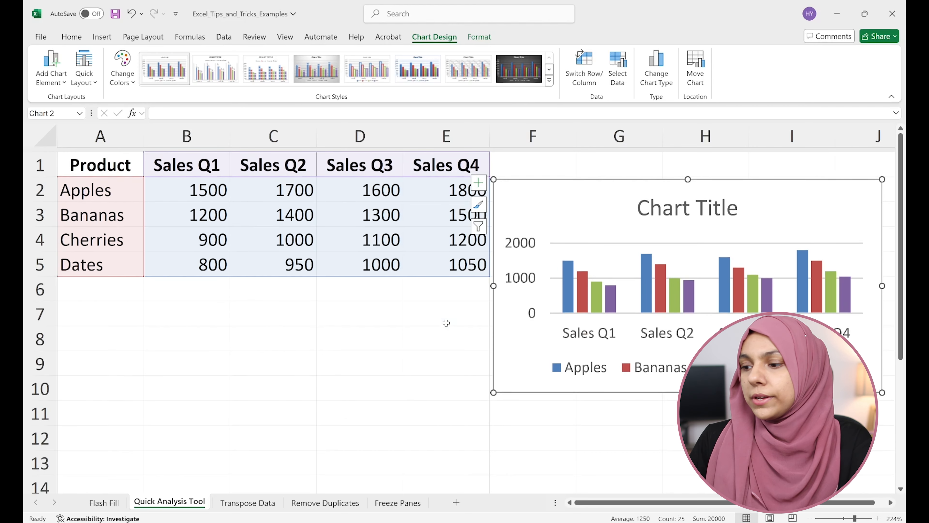
pyautogui.scroll(-1, 446, 323)
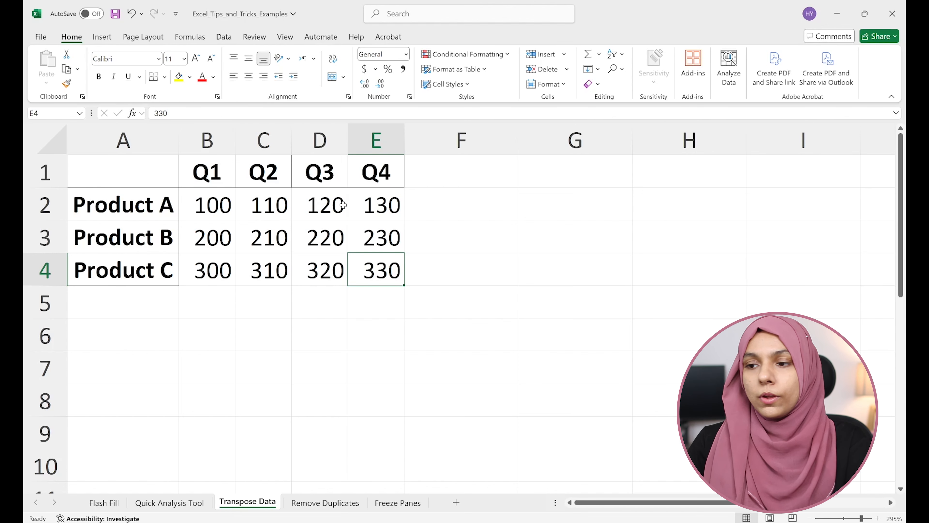
# Step: Copy the quarterly product table A1:E4 on the Transpose Data sheet and paste it transposed at G1 using Paste Special
pyautogui.click(258, 209)
pyautogui.moveTo(154, 175); pyautogui.dragTo(375, 263)
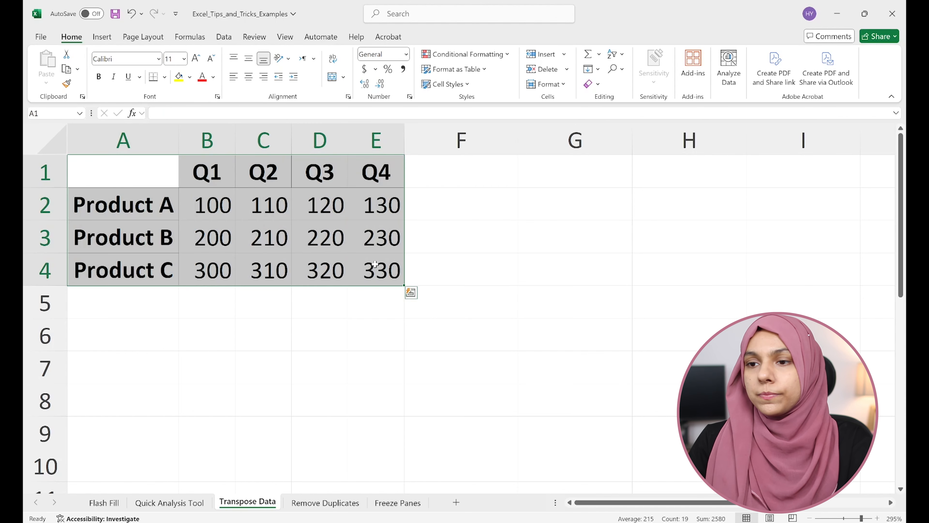
pyautogui.hotkey('ctrl', 'c')
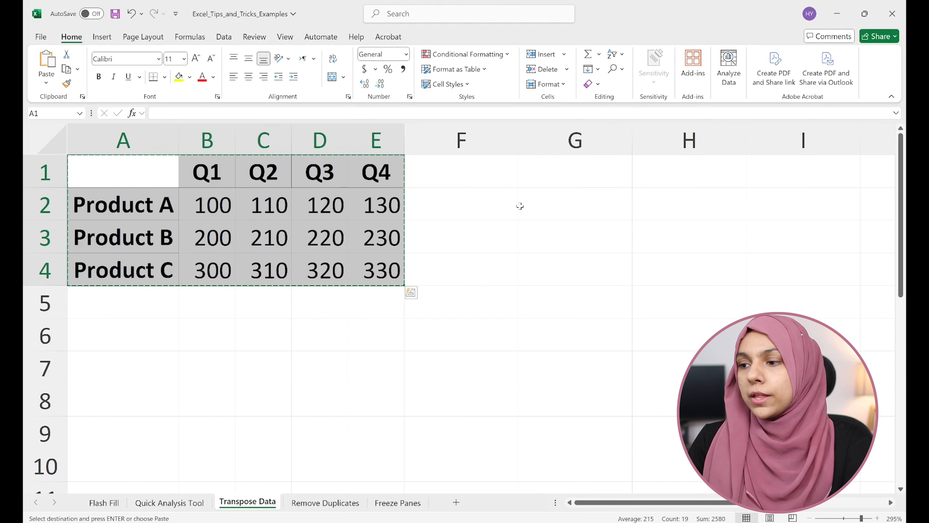
pyautogui.click(529, 171)
pyautogui.rightClick(530, 170)
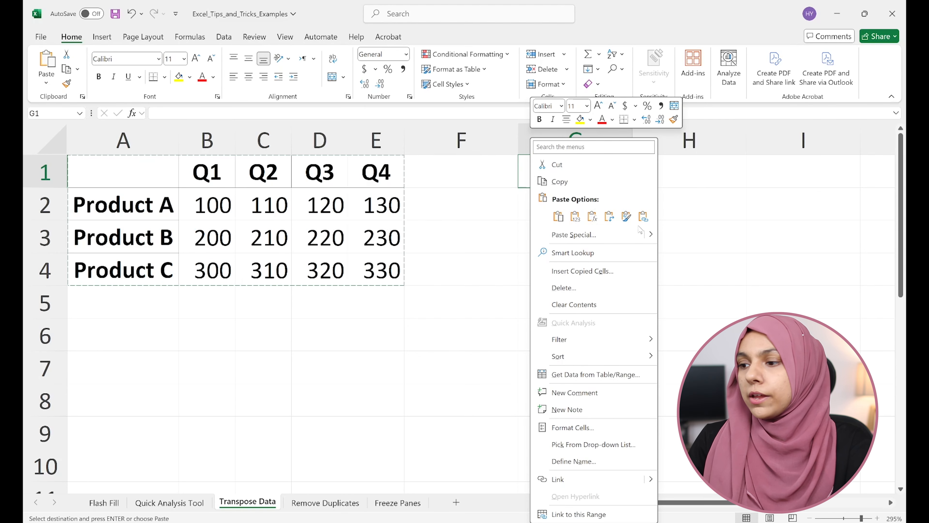
pyautogui.click(622, 234)
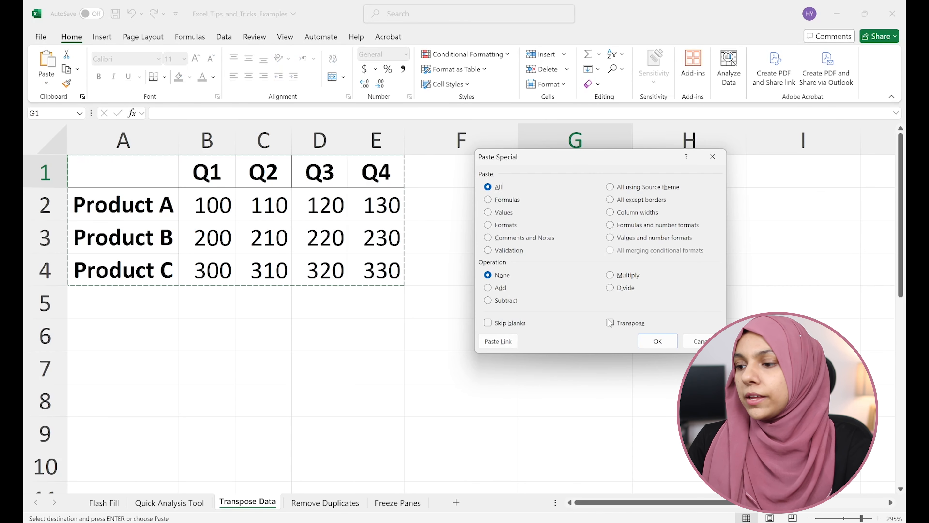
pyautogui.click(610, 325)
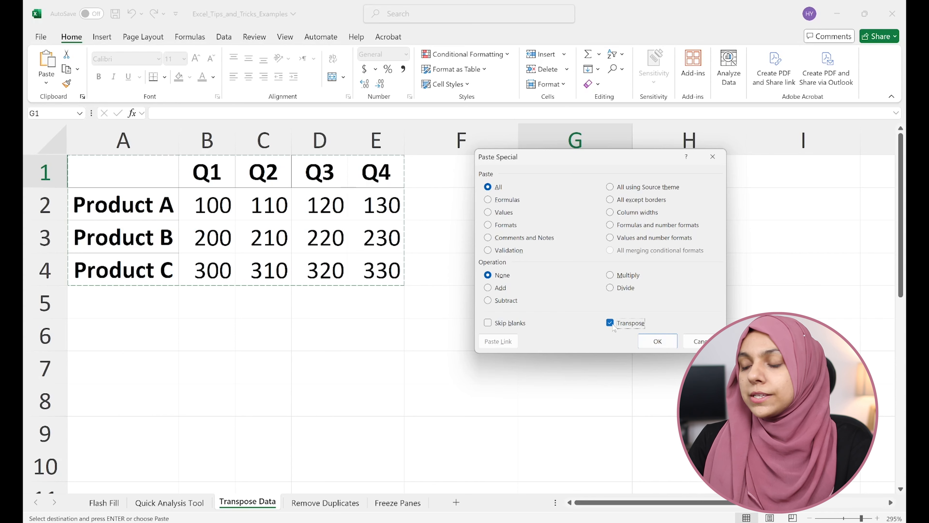
pyautogui.click(655, 341)
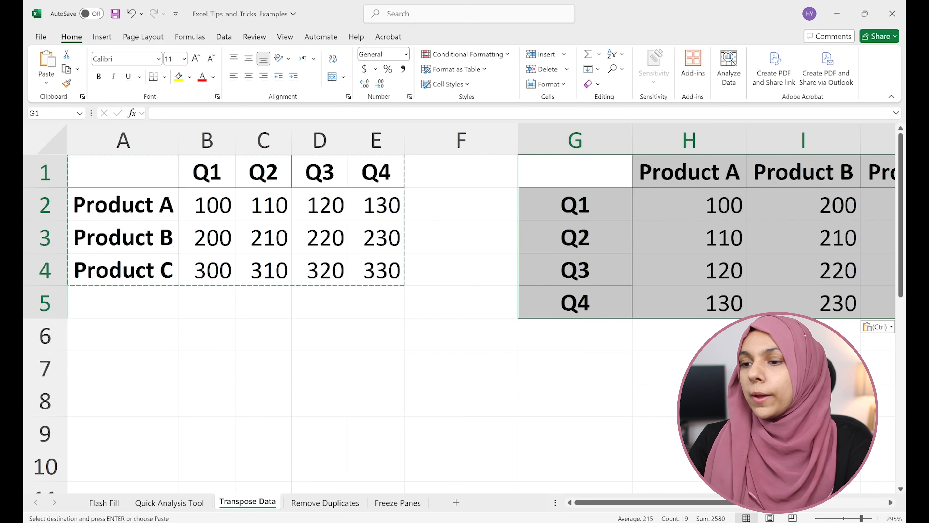
pyautogui.hscroll(3, 460, 306)
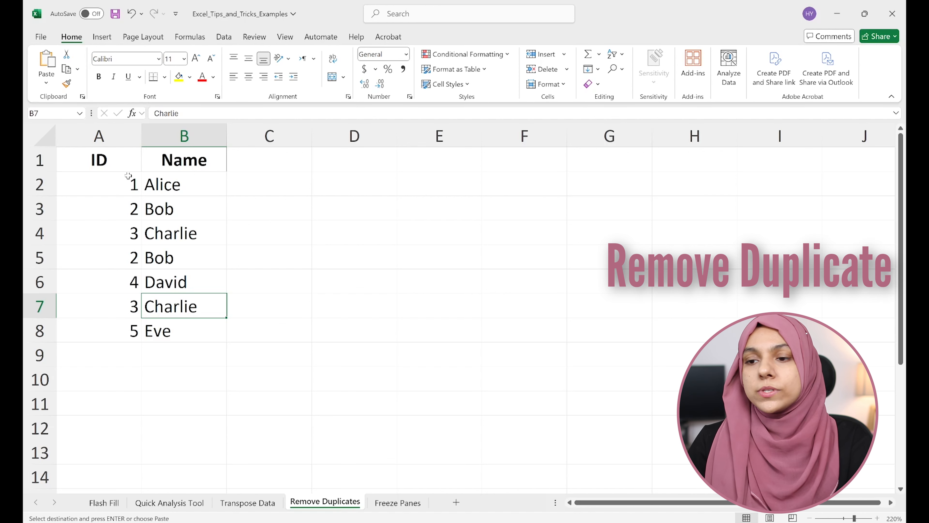
# Step: Remove duplicate rows from the table A1:B8 on the Remove Duplicates sheet, comparing both ID and Name with headers enabled
pyautogui.moveTo(128, 163); pyautogui.dragTo(196, 321)
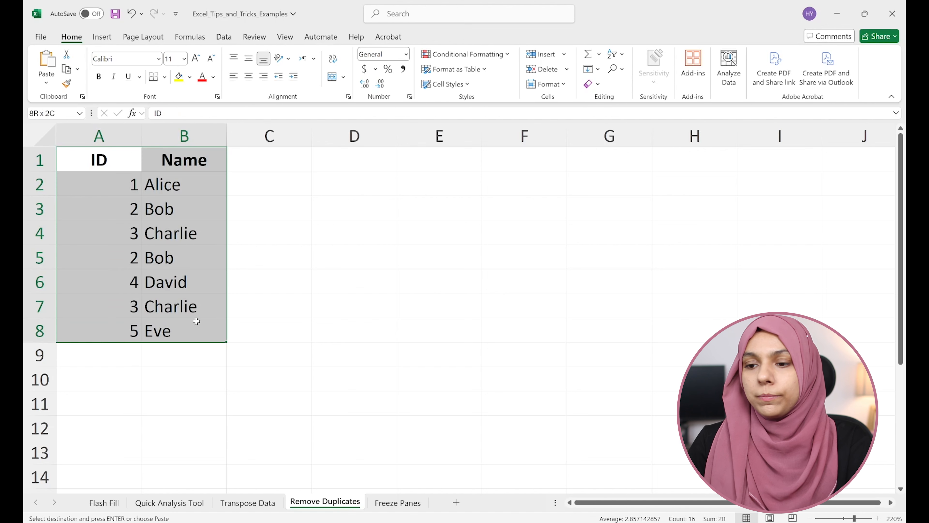
pyautogui.click(218, 38)
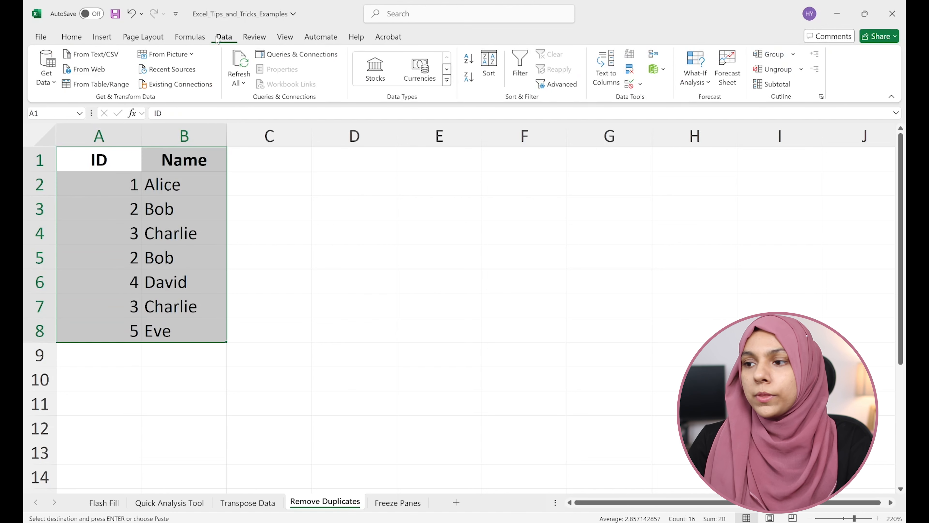
pyautogui.click(630, 70)
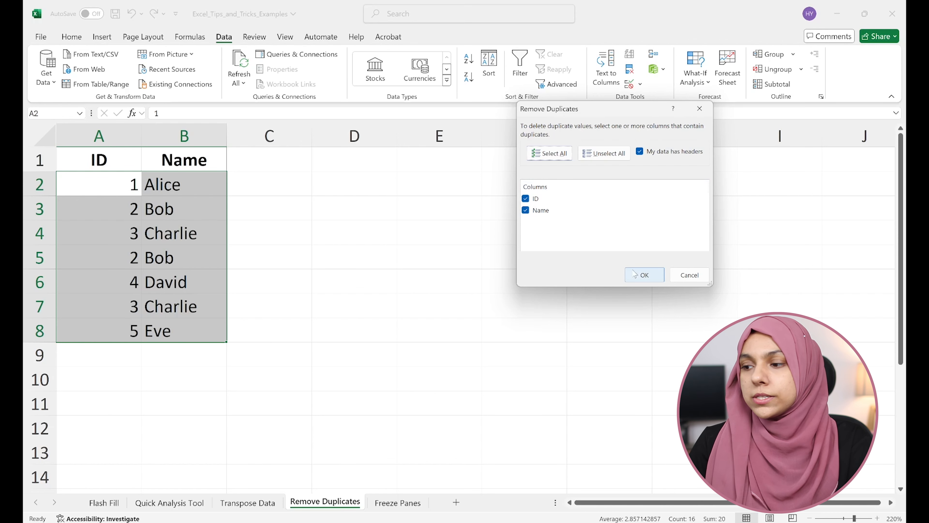
pyautogui.click(644, 275)
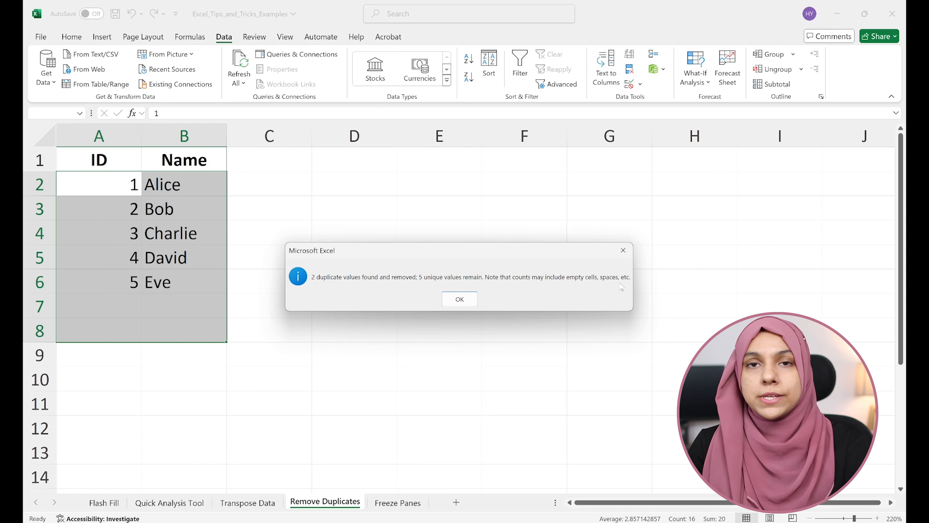
pyautogui.click(462, 299)
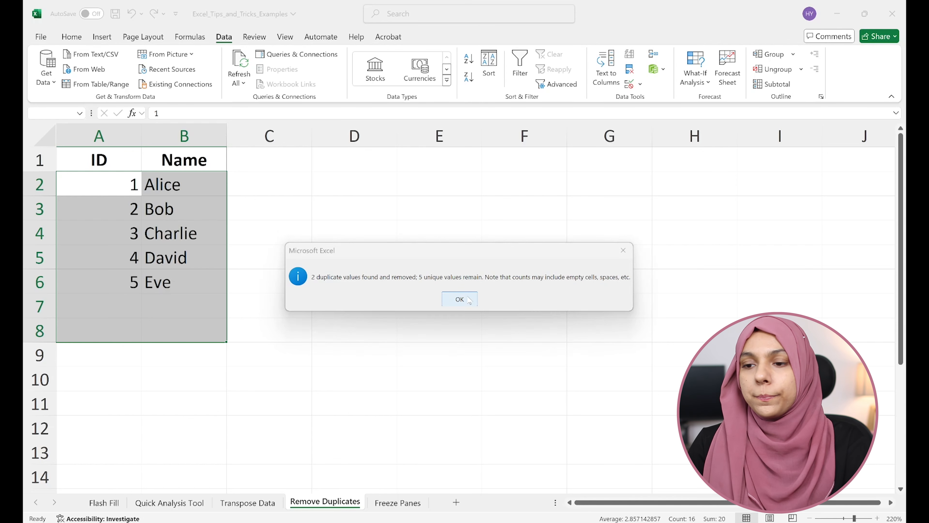
pyautogui.click(160, 200)
pyautogui.moveTo(98, 160); pyautogui.dragTo(179, 283)
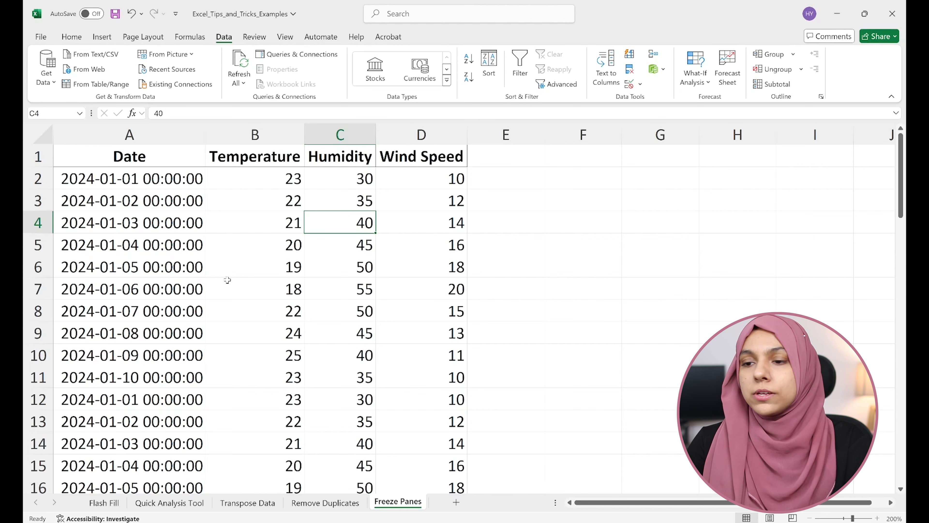
# Step: Examine the weather data and its header row A1:D1 on the Freeze Panes sheet, checking header visibility in the lower rows
pyautogui.click(170, 207)
pyautogui.scroll(-6, 260, 287)
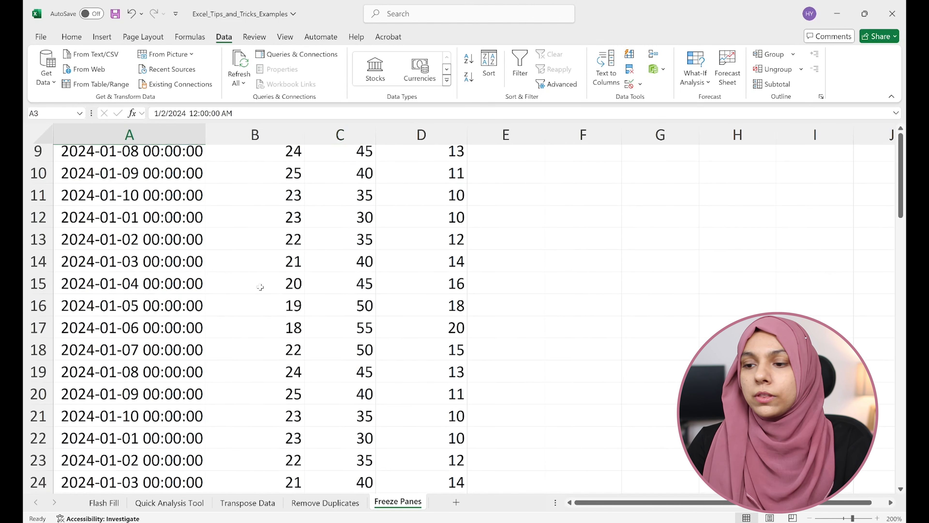
pyautogui.scroll(-4, 260, 287)
pyautogui.scroll(10, 259, 285)
pyautogui.click(229, 179)
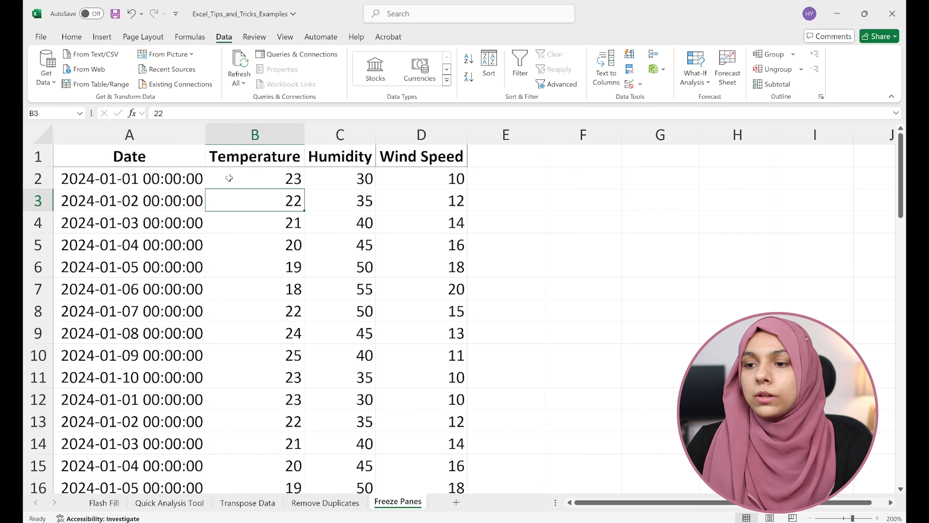
pyautogui.moveTo(145, 159); pyautogui.dragTo(433, 163)
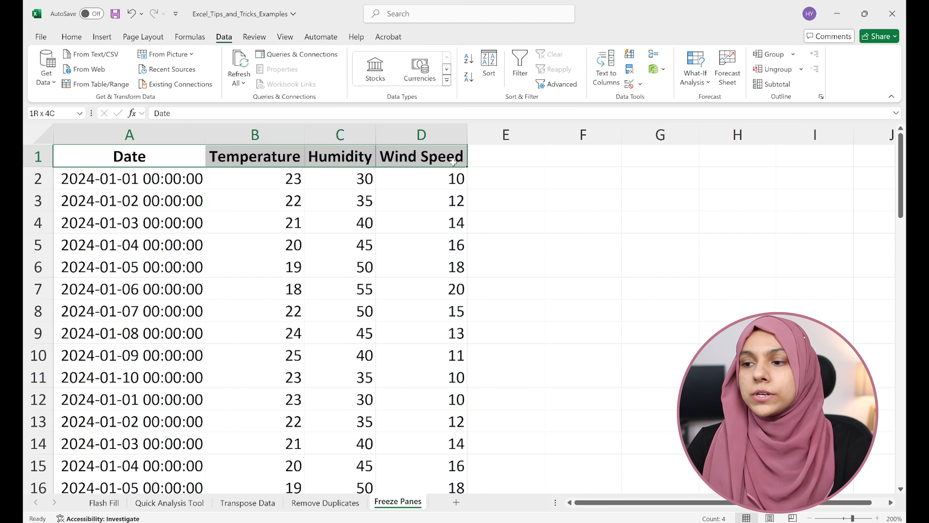
pyautogui.click(243, 191)
pyautogui.click(244, 177)
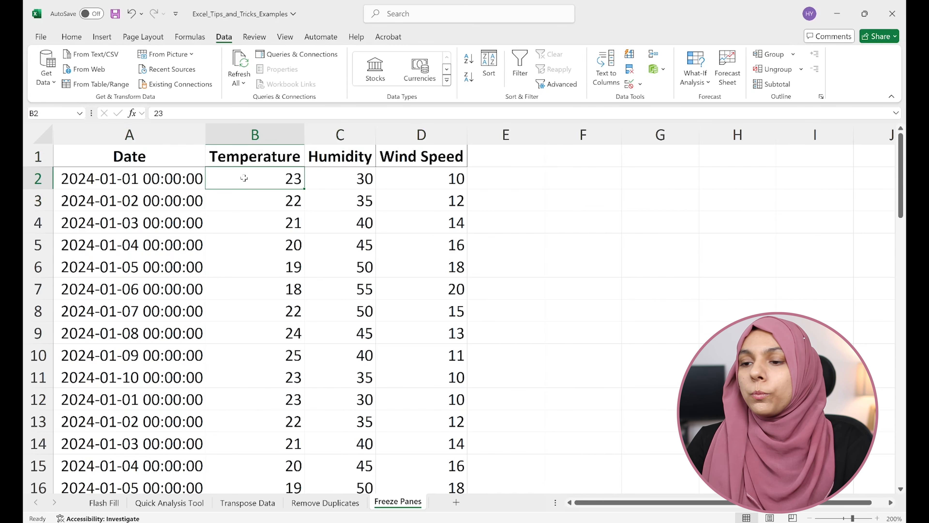
pyautogui.scroll(-5, 252, 191)
pyautogui.scroll(6, 259, 205)
pyautogui.click(264, 220)
pyautogui.scroll(-1, 265, 204)
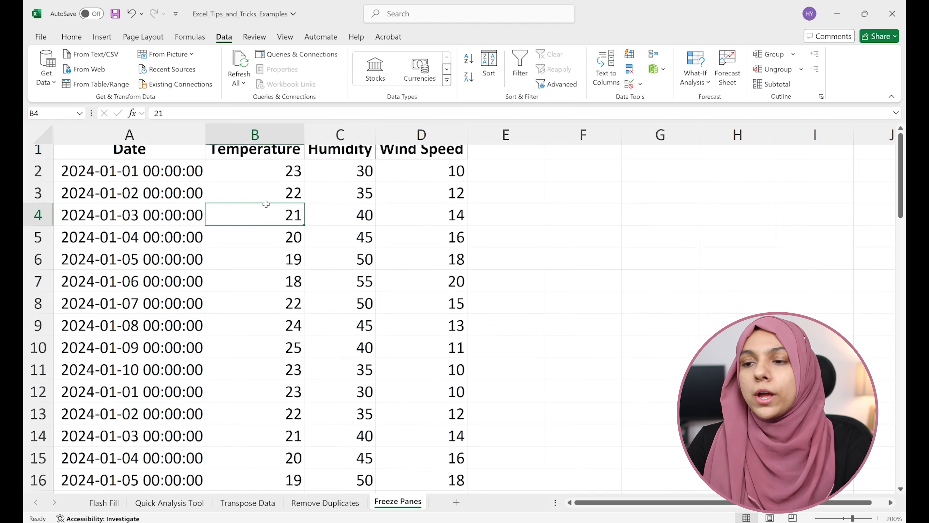
pyautogui.scroll(-2, 266, 204)
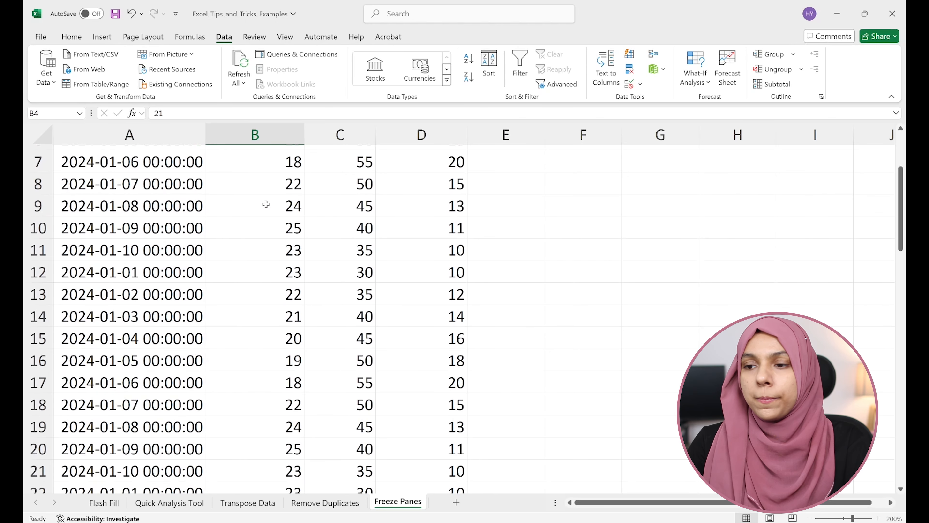
pyautogui.scroll(-1, 266, 205)
pyautogui.scroll(3, 266, 204)
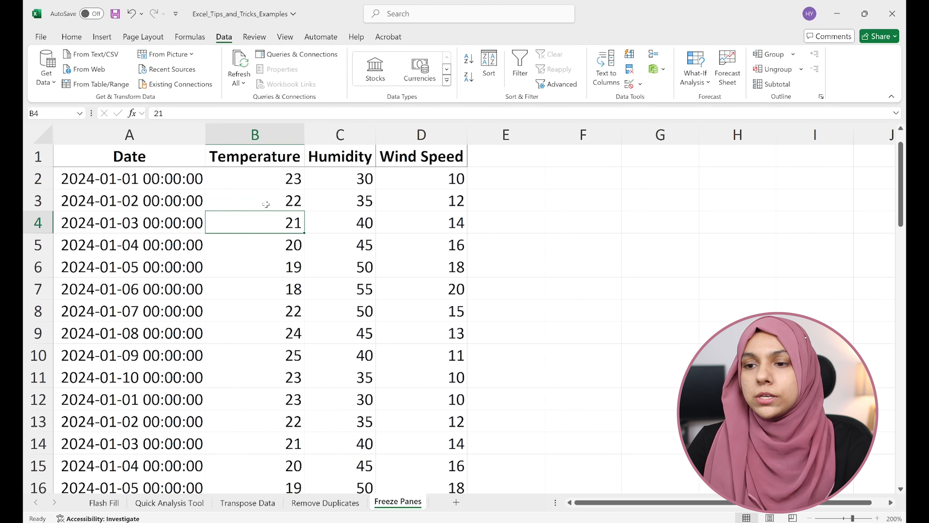
# Step: Freeze the top row of the weather data and check the headers against the lower rows
pyautogui.click(166, 172)
pyautogui.click(233, 177)
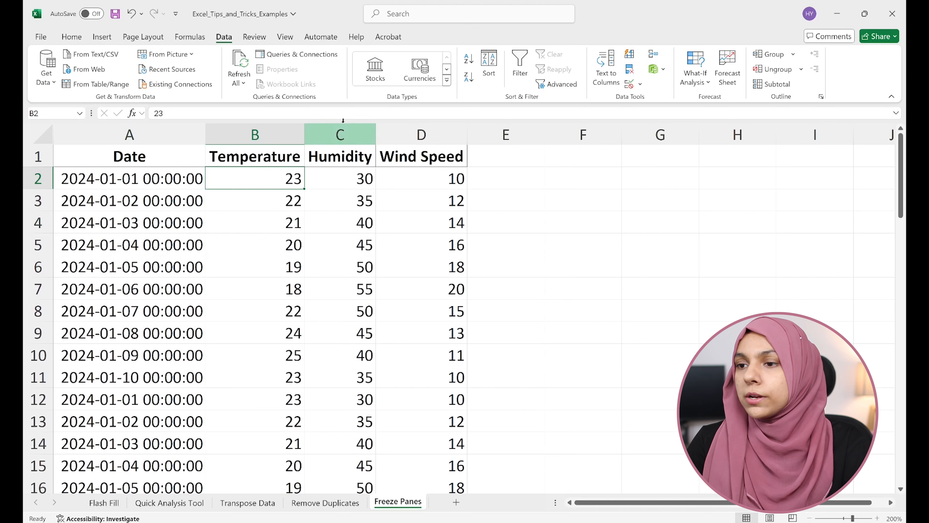
pyautogui.click(290, 37)
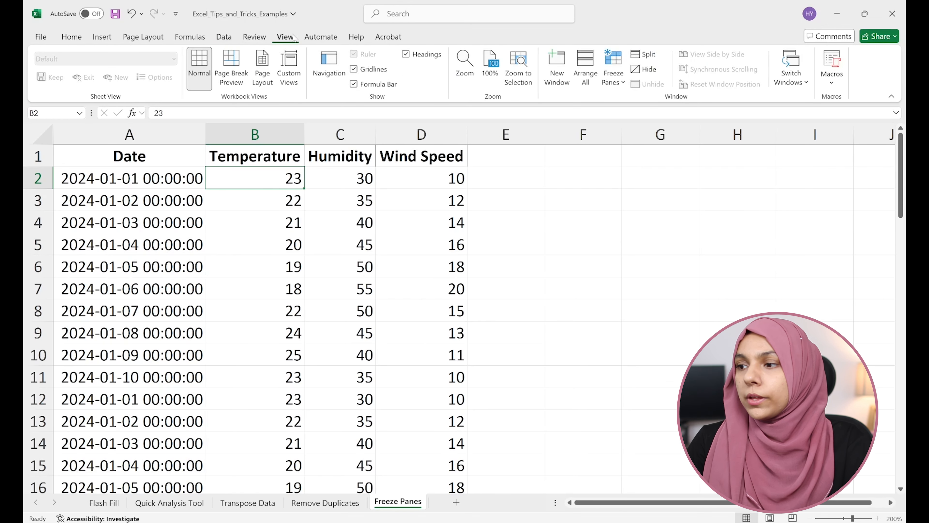
pyautogui.click(618, 82)
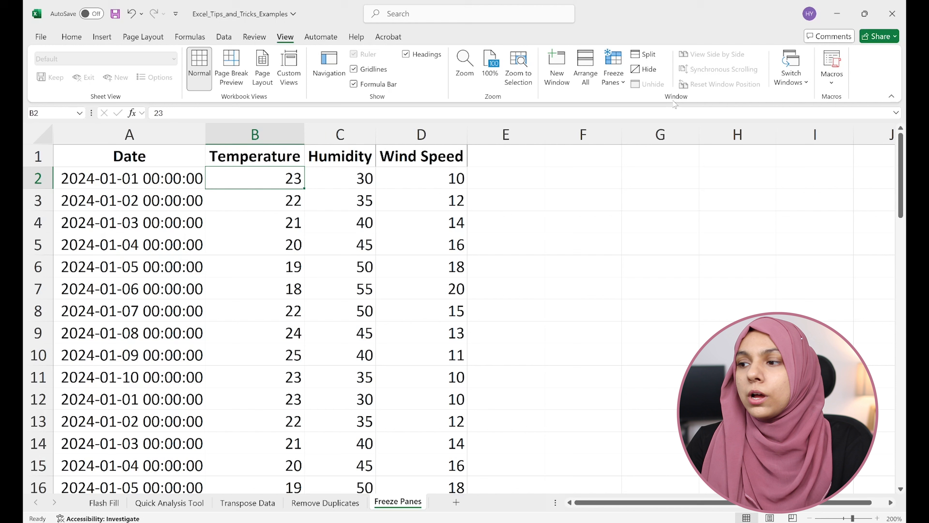
pyautogui.click(618, 77)
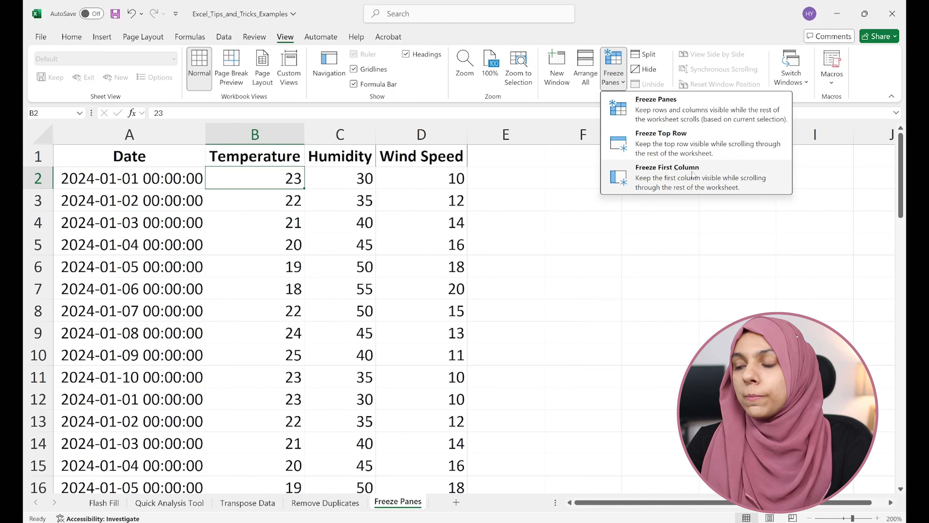
pyautogui.click(661, 150)
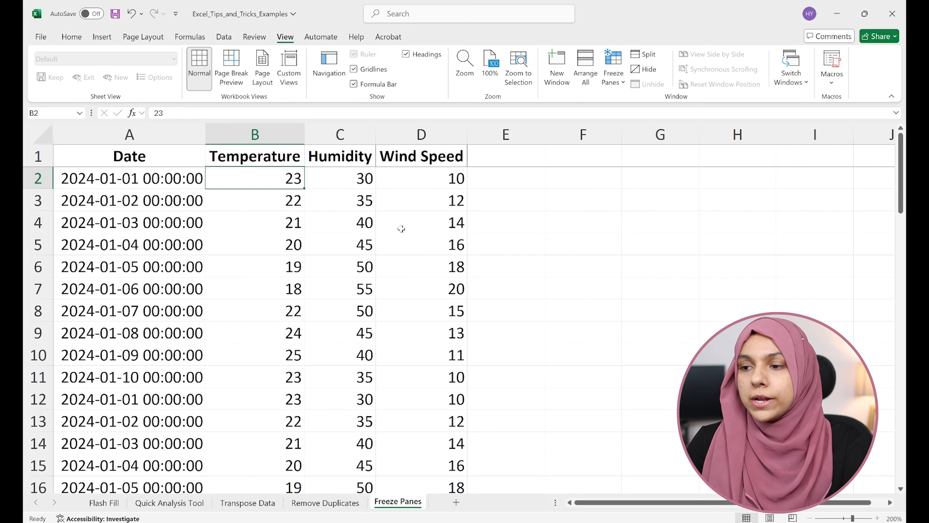
pyautogui.scroll(-5, 401, 229)
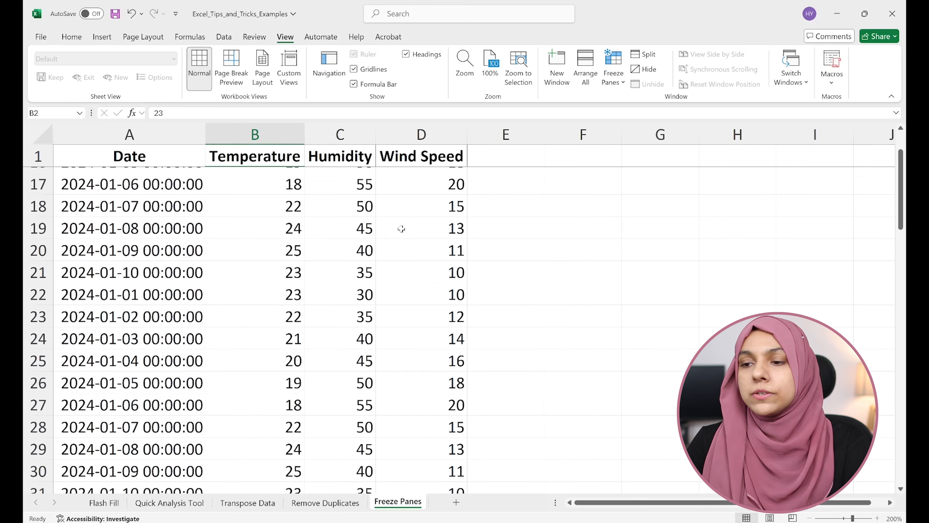
pyautogui.scroll(-4, 401, 228)
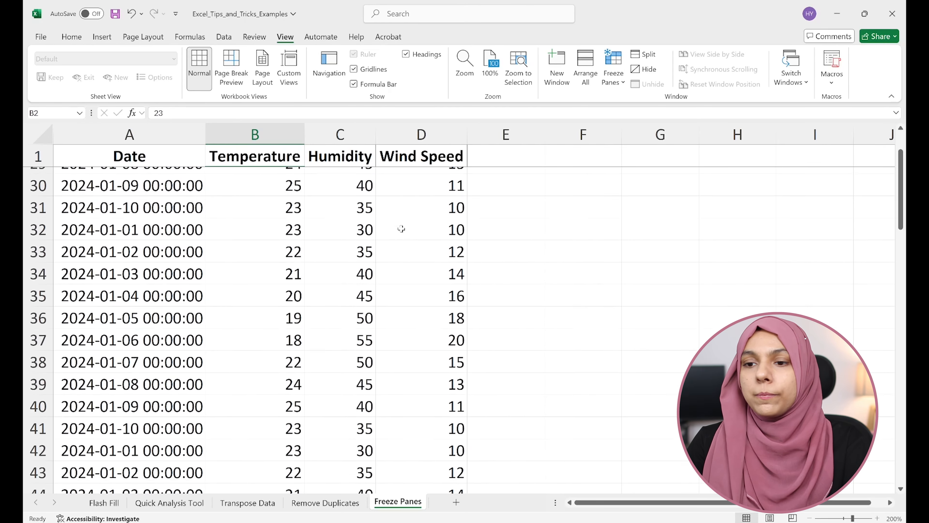
pyautogui.scroll(9, 401, 228)
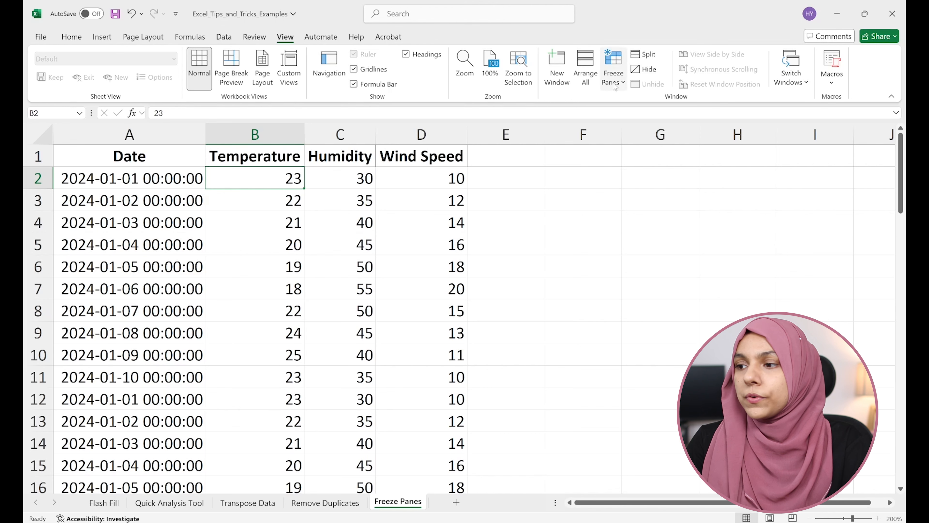
# Step: Freeze the first column of the weather data and check that the Date column stays in view beside the far columns
pyautogui.click(613, 69)
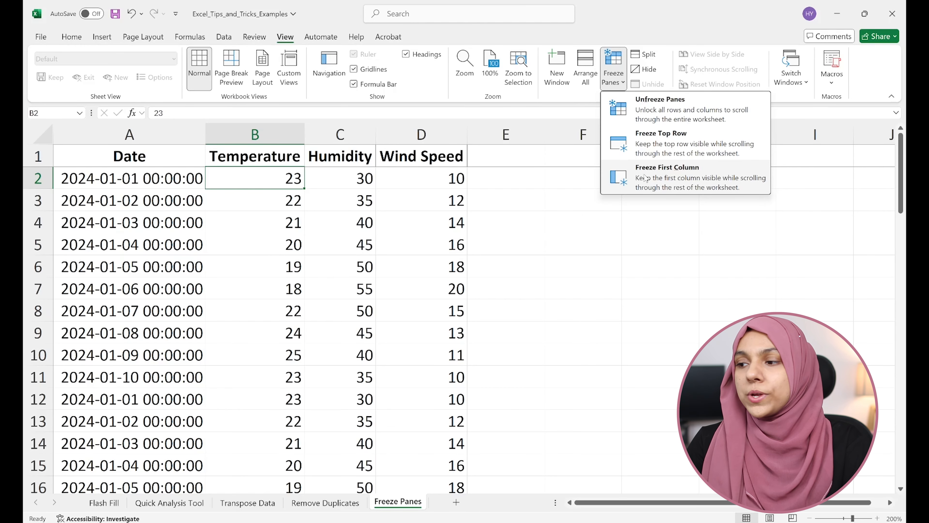
pyautogui.click(630, 179)
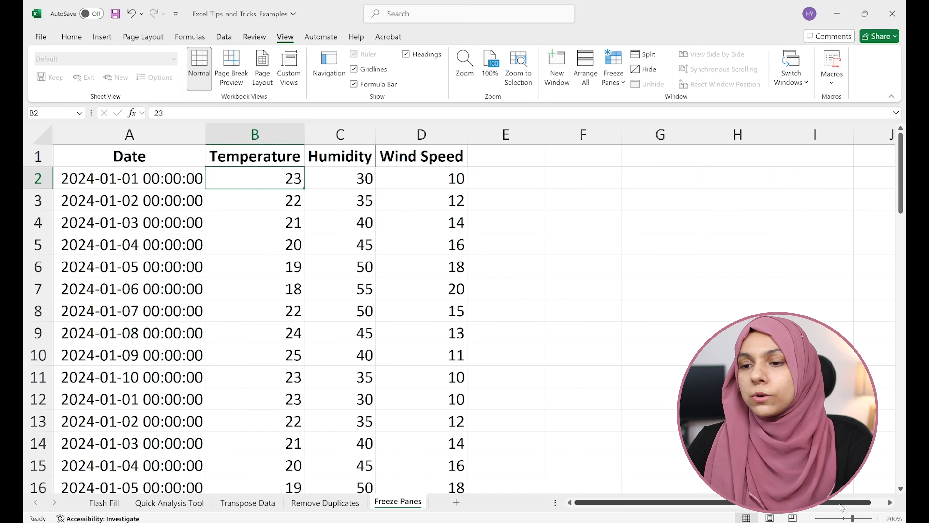
pyautogui.hscroll(3, 841, 507)
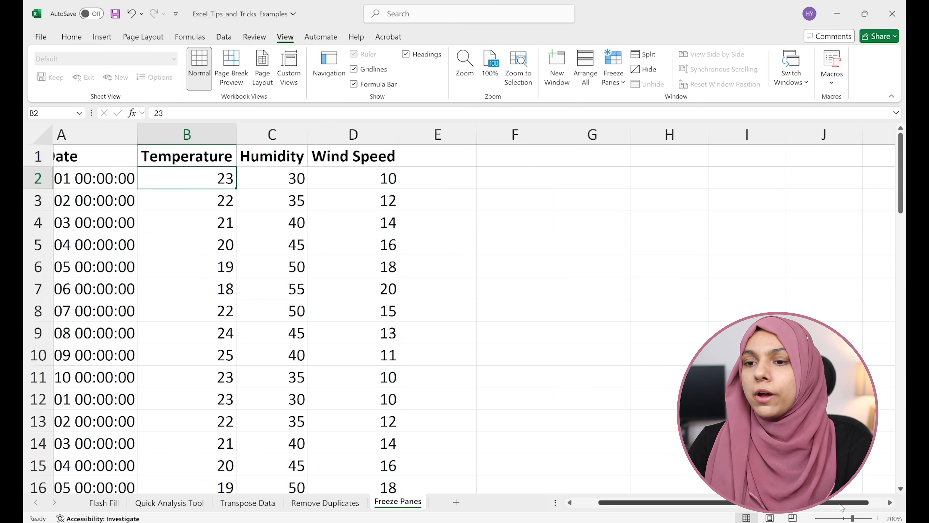
pyautogui.hscroll(-3, 841, 507)
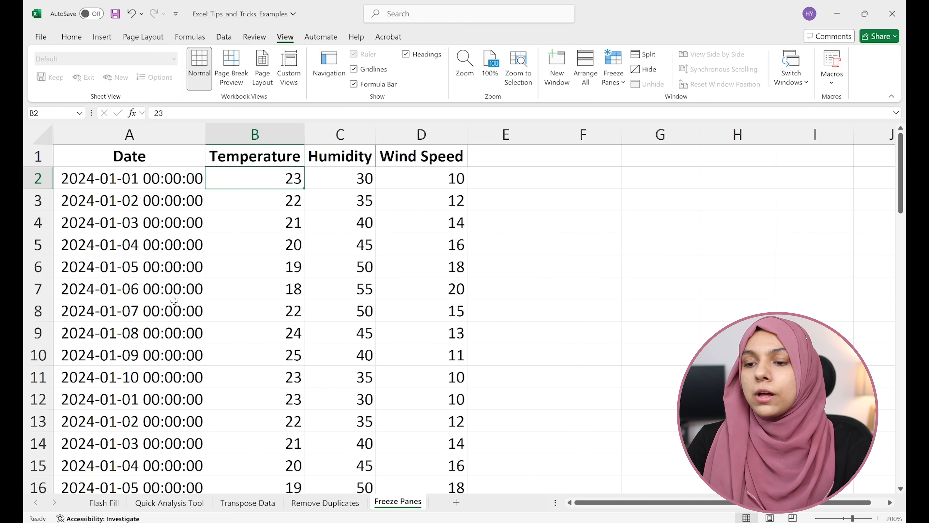
pyautogui.click(158, 179)
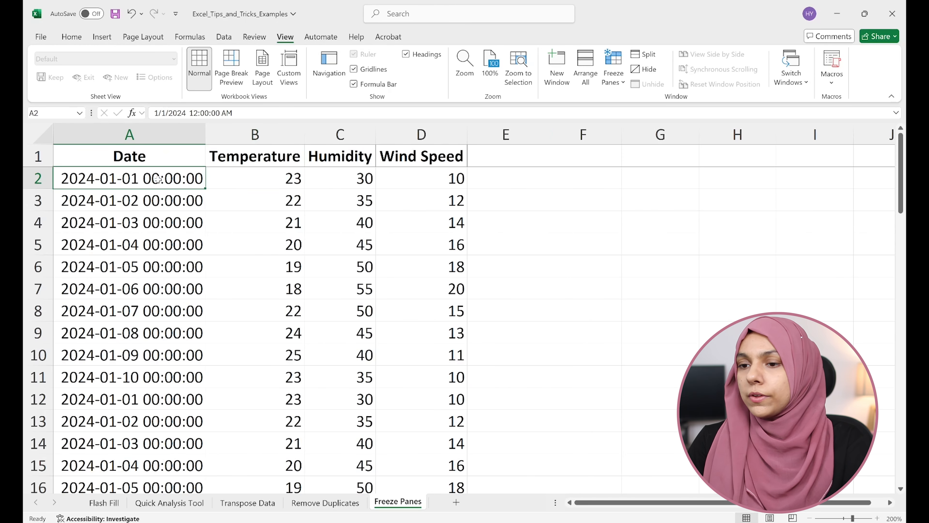
pyautogui.click(614, 87)
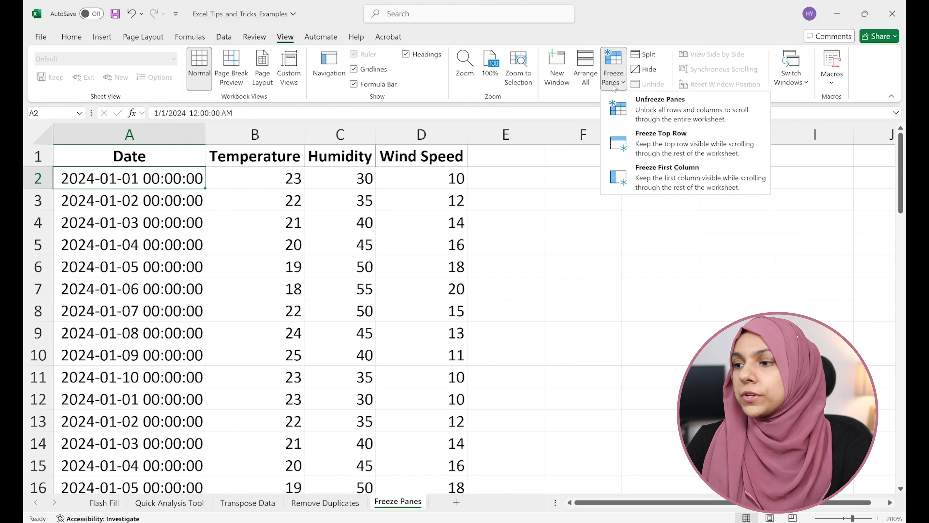
pyautogui.click(674, 179)
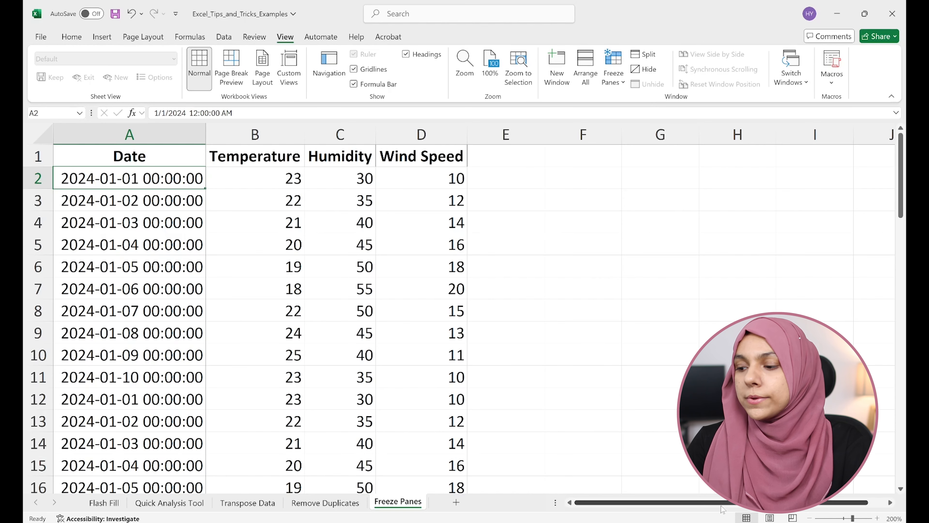
pyautogui.hscroll(6, 723, 505)
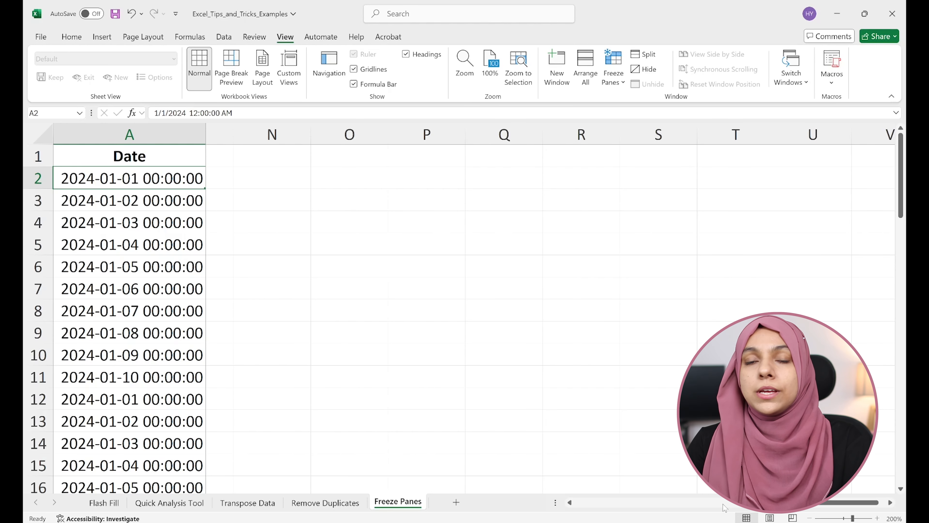
pyautogui.hotkey('ctrl', 'Home')
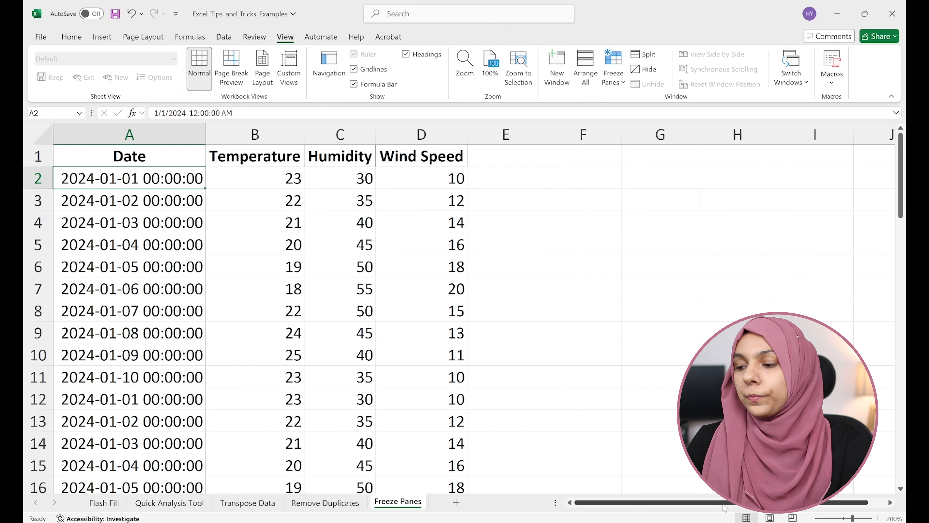
# Step: Reapply Freeze First Column with cell B2 selected and check the Date column across the columns and down the rows
pyautogui.click(612, 73)
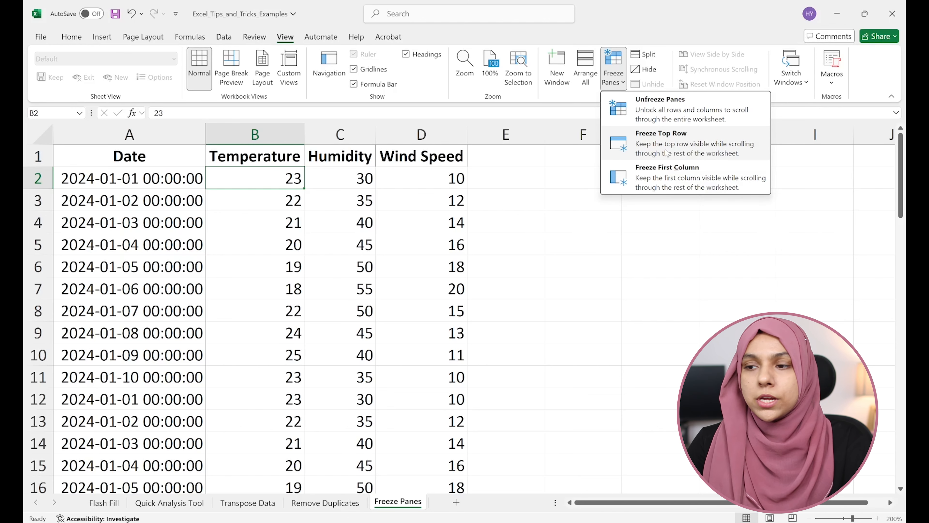
pyautogui.click(728, 181)
pyautogui.hscroll(3, 284, 247)
pyautogui.hscroll(3, 285, 247)
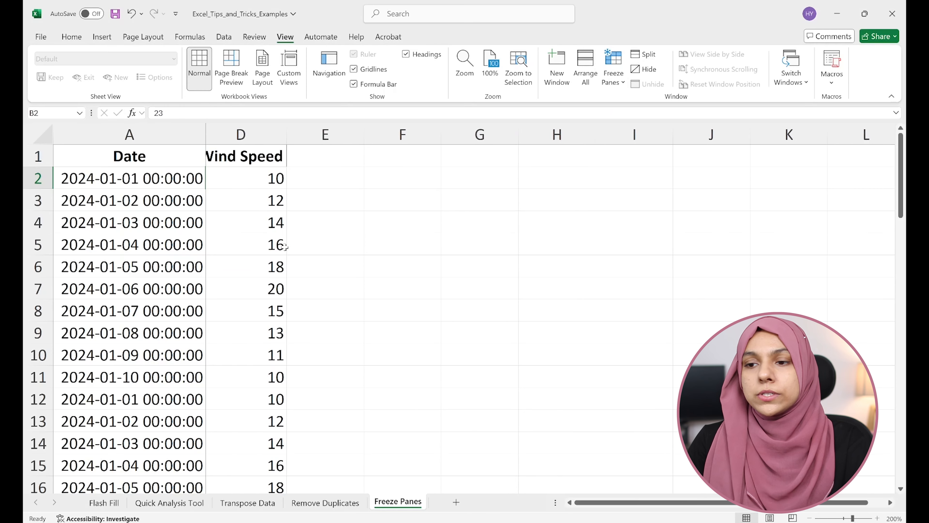
pyautogui.scroll(-2, 284, 247)
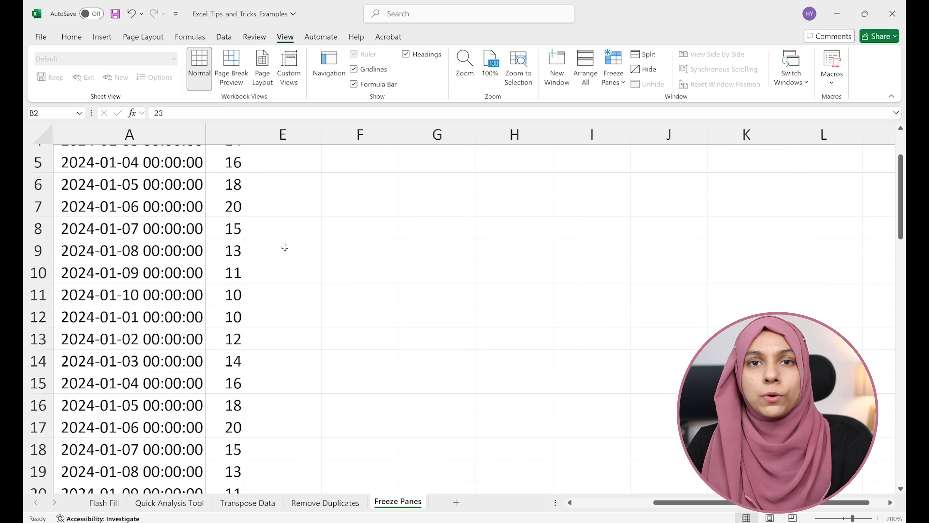
pyautogui.scroll(2, 285, 247)
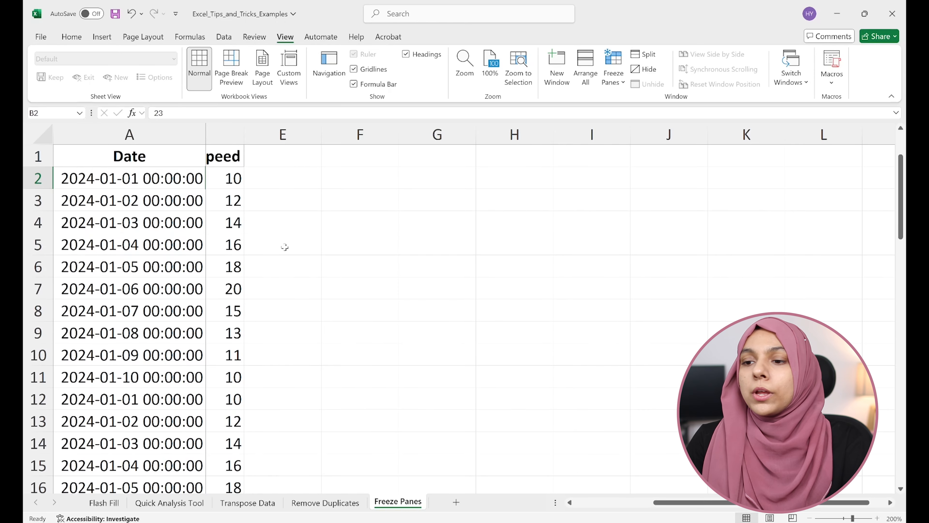
pyautogui.hscroll(-5, 285, 247)
pyautogui.hscroll(-3, 284, 247)
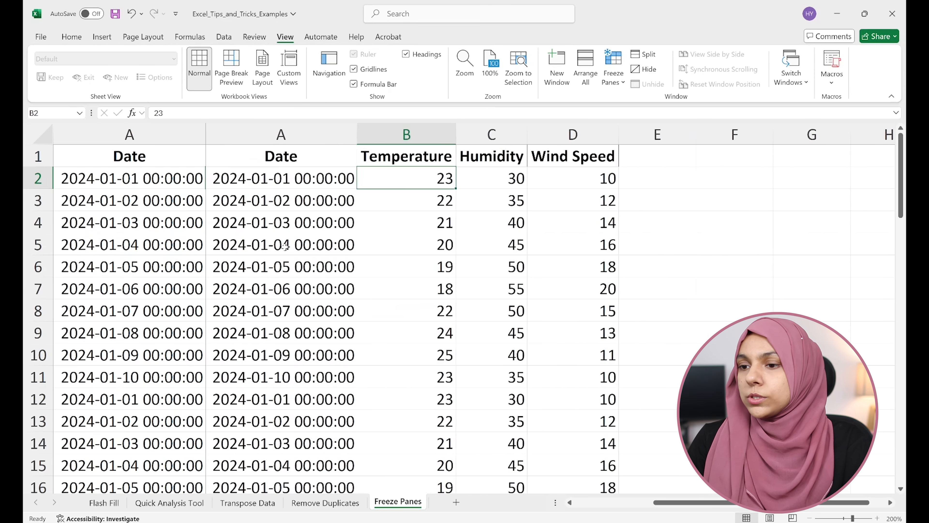
# Step: Unfreeze the first column of the weather data and review the available freeze options without applying one
pyautogui.click(613, 71)
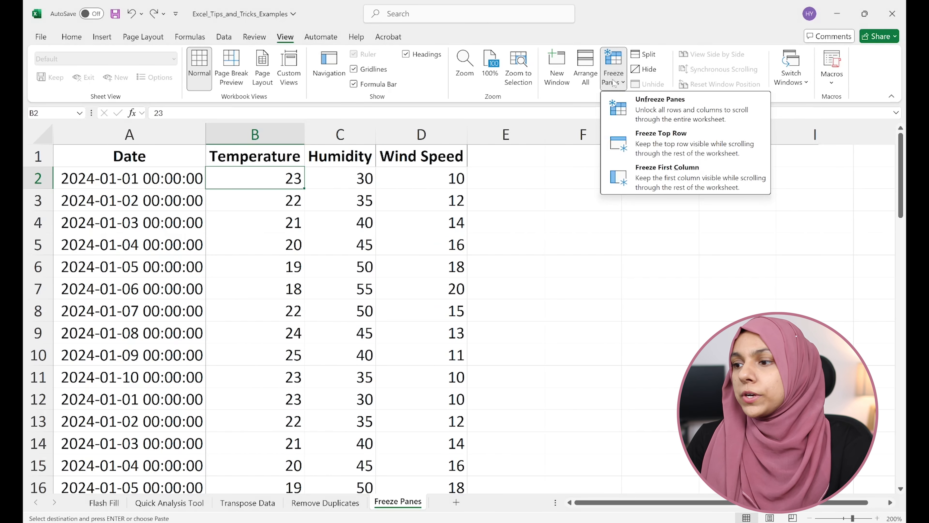
pyautogui.click(680, 108)
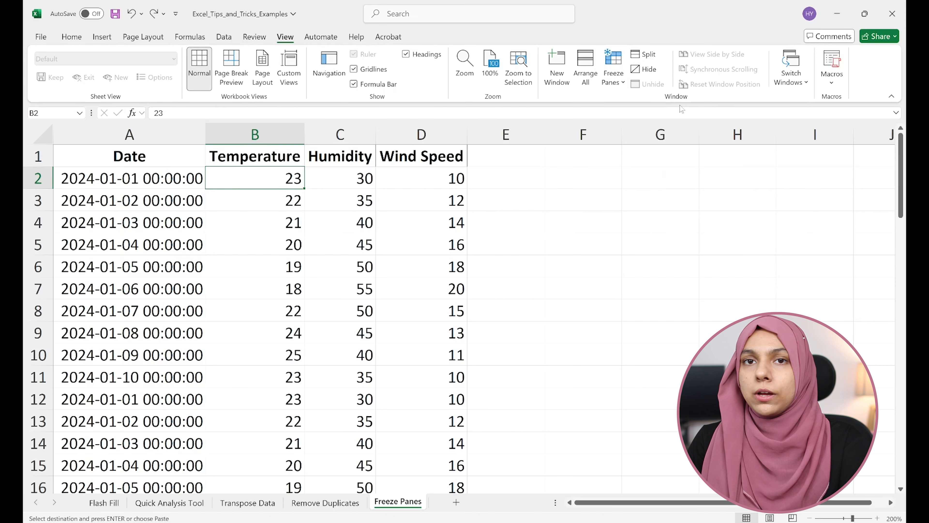
pyautogui.click(617, 72)
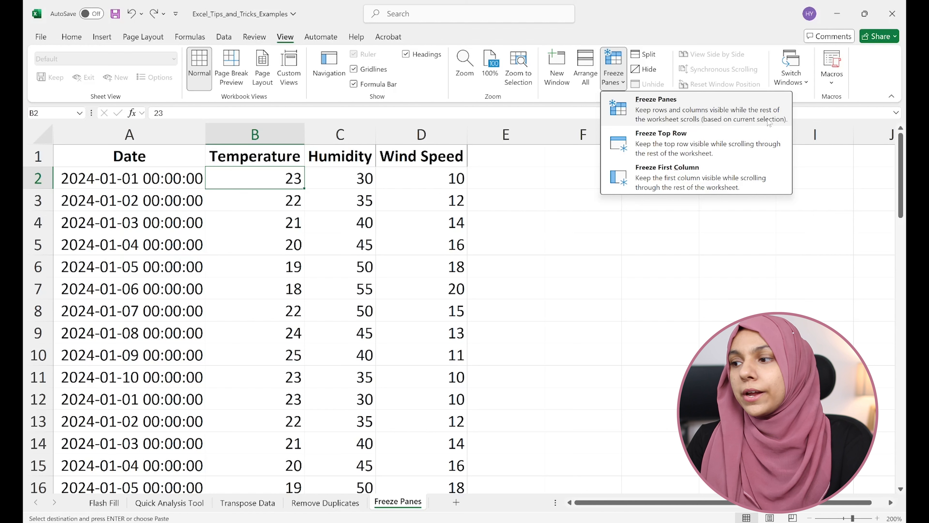
pyautogui.click(508, 222)
pyautogui.click(519, 269)
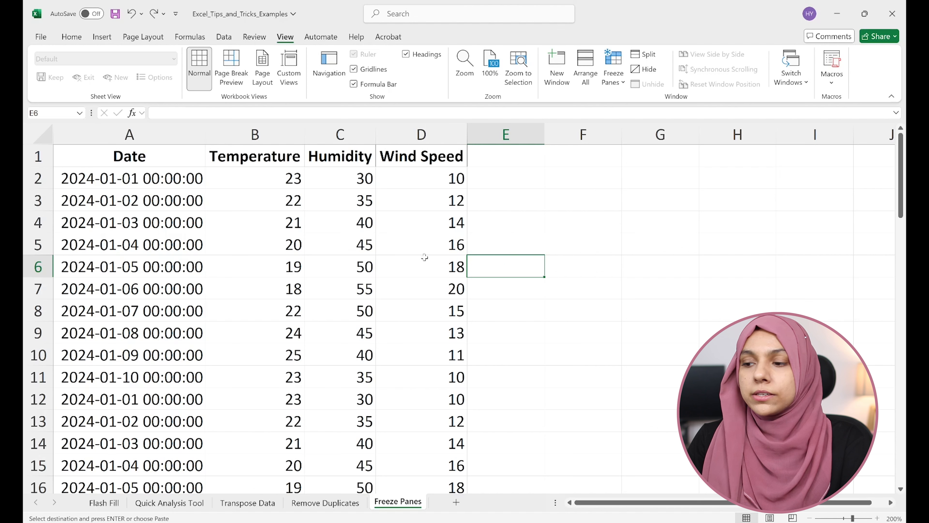
# Step: Freeze both the header row and the Date column at cell B2, and check them against the lower rows and far columns
pyautogui.click(252, 178)
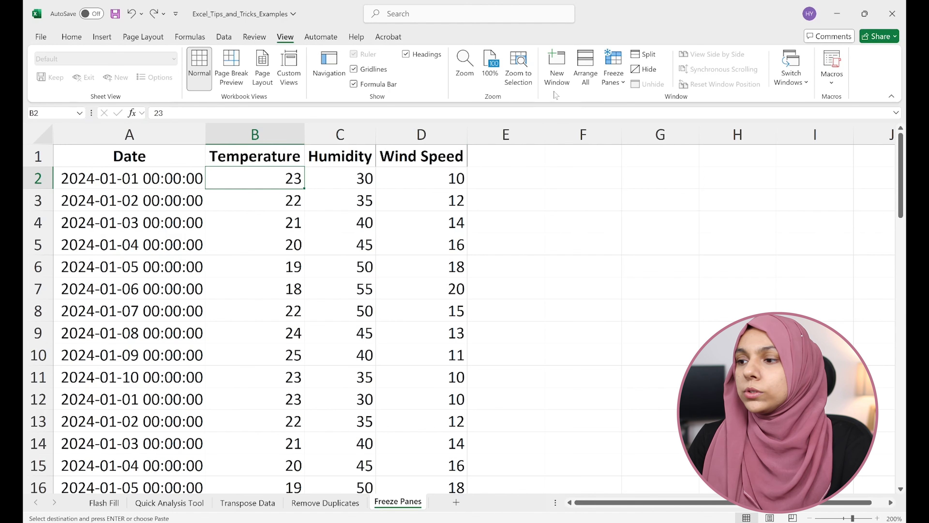
pyautogui.click(613, 69)
pyautogui.click(657, 116)
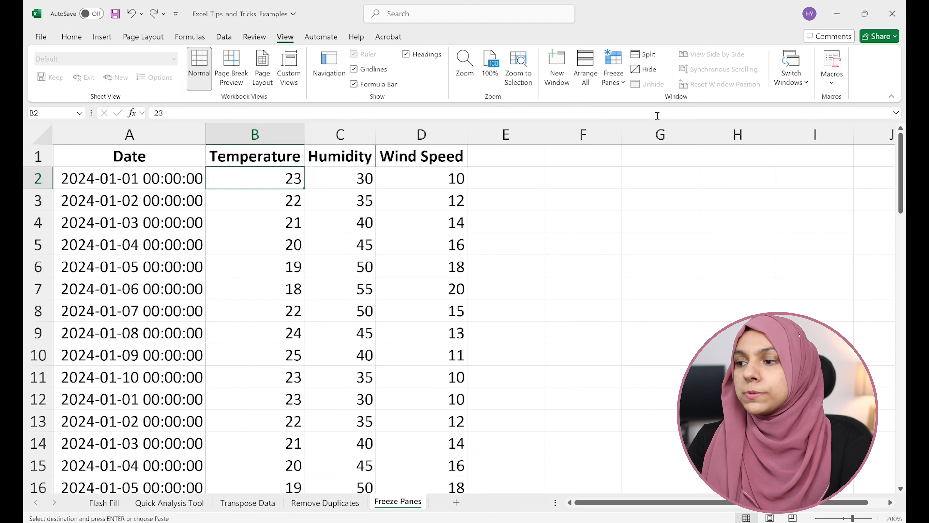
pyautogui.scroll(-5, 328, 234)
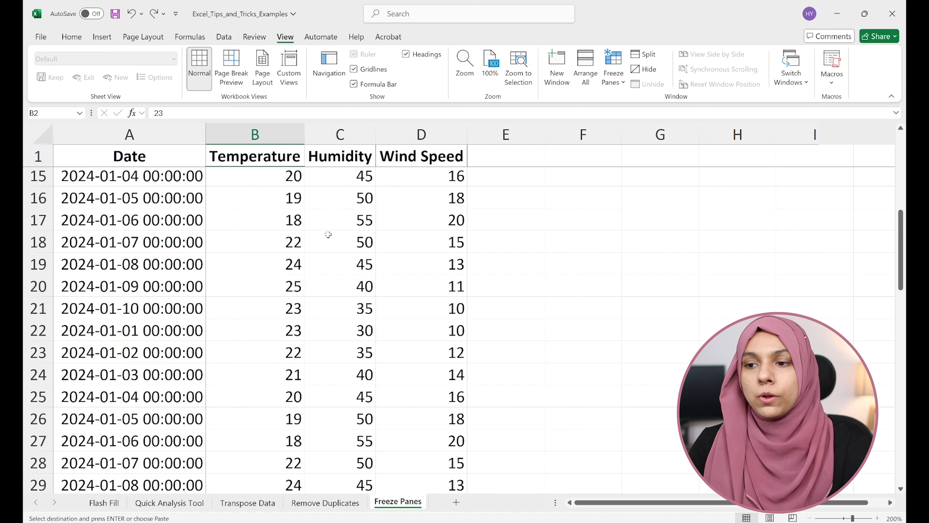
pyautogui.scroll(5, 328, 235)
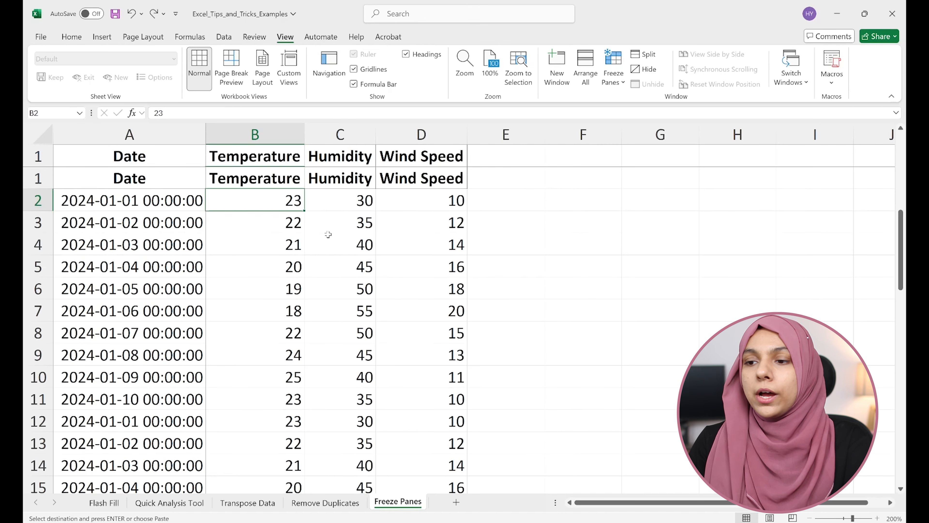
pyautogui.hscroll(2, 328, 234)
pyautogui.hscroll(3, 328, 234)
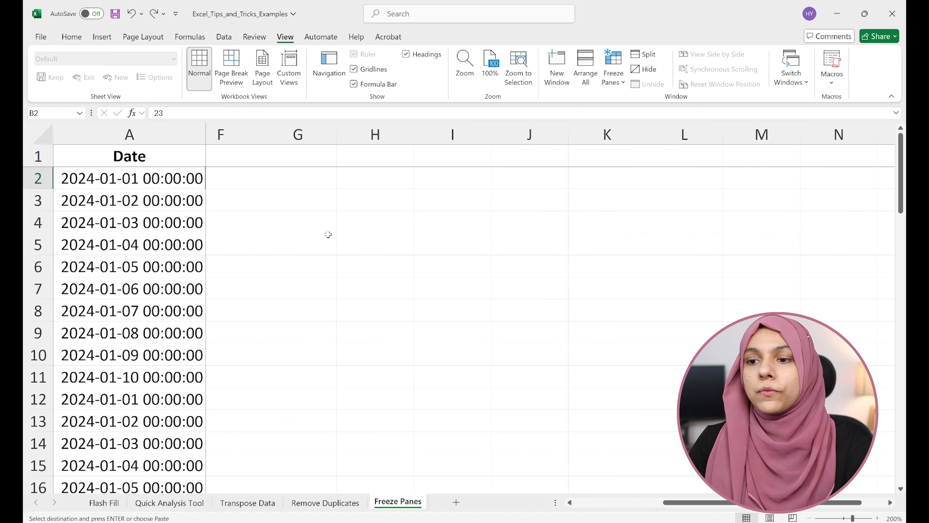
pyautogui.hscroll(-5, 328, 235)
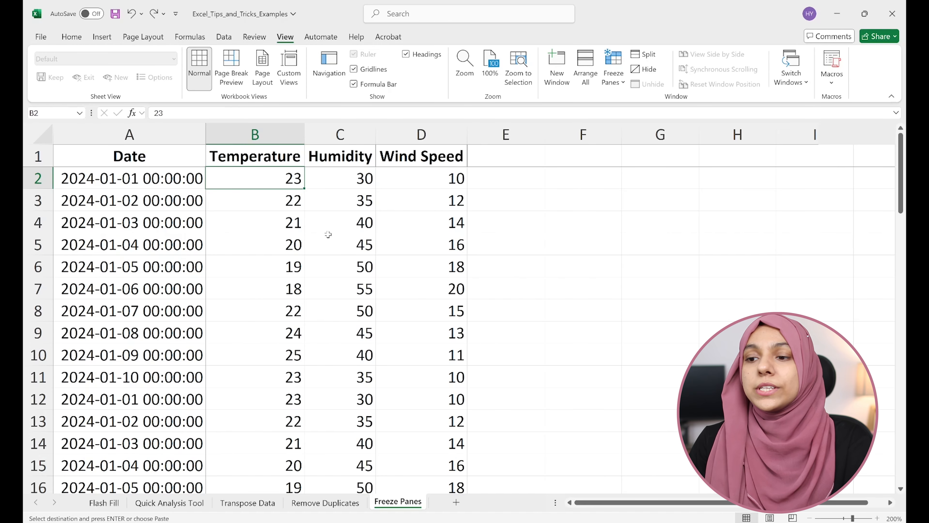